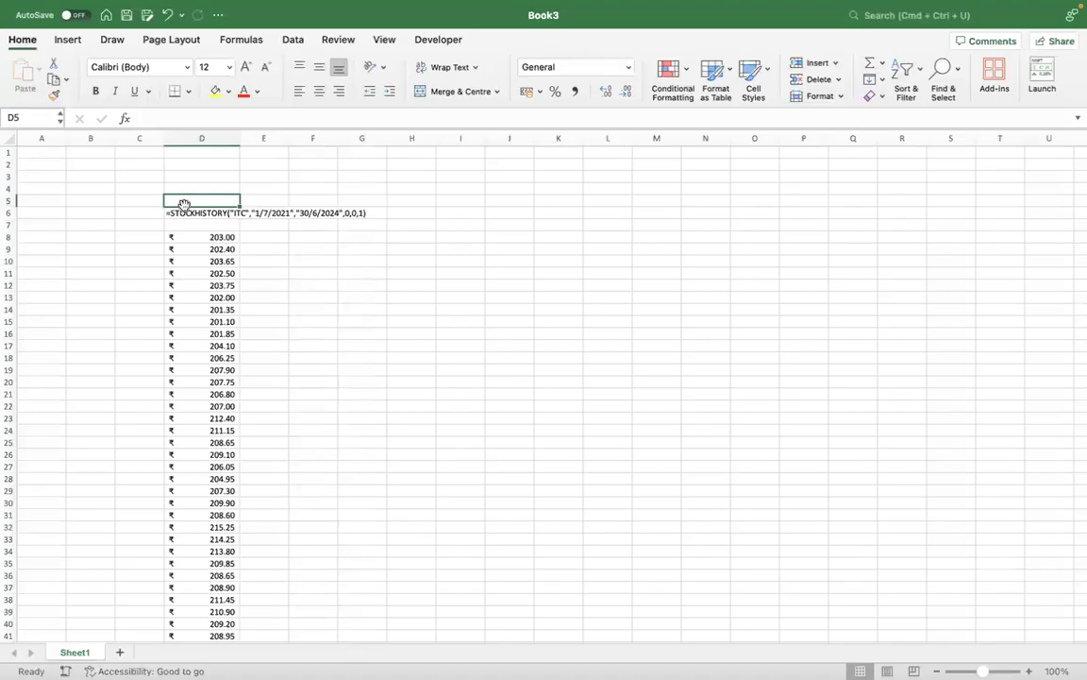
# - Select cell D6 holding the ITC STOCKHISTORY formula in Book3
pyautogui.click(187, 214)
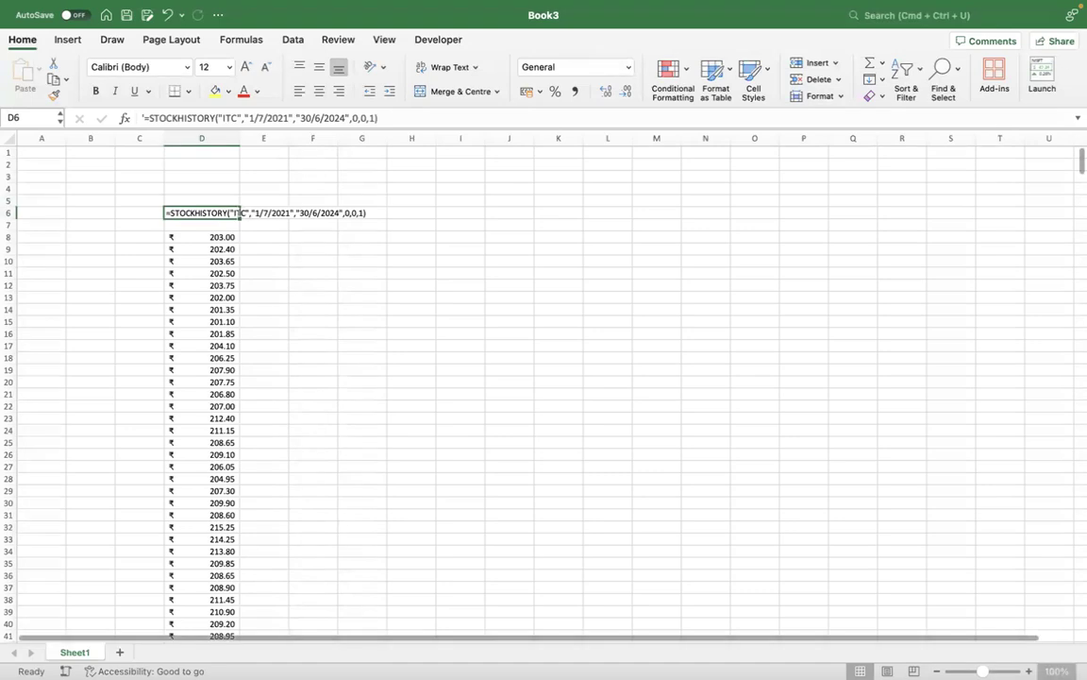
# - Zoom the Book3 sheet to 200% and check the first spilled price in D8
pyautogui.click(1057, 671)
pyautogui.click(507, 168)
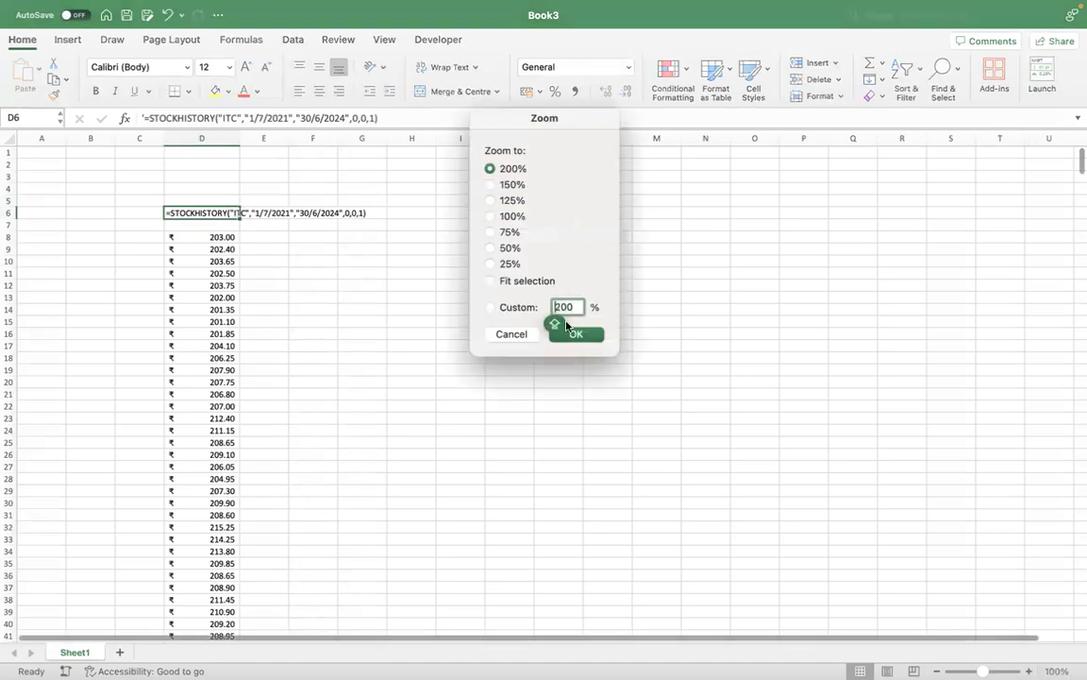
pyautogui.click(574, 335)
pyautogui.scroll(-3, 573, 377)
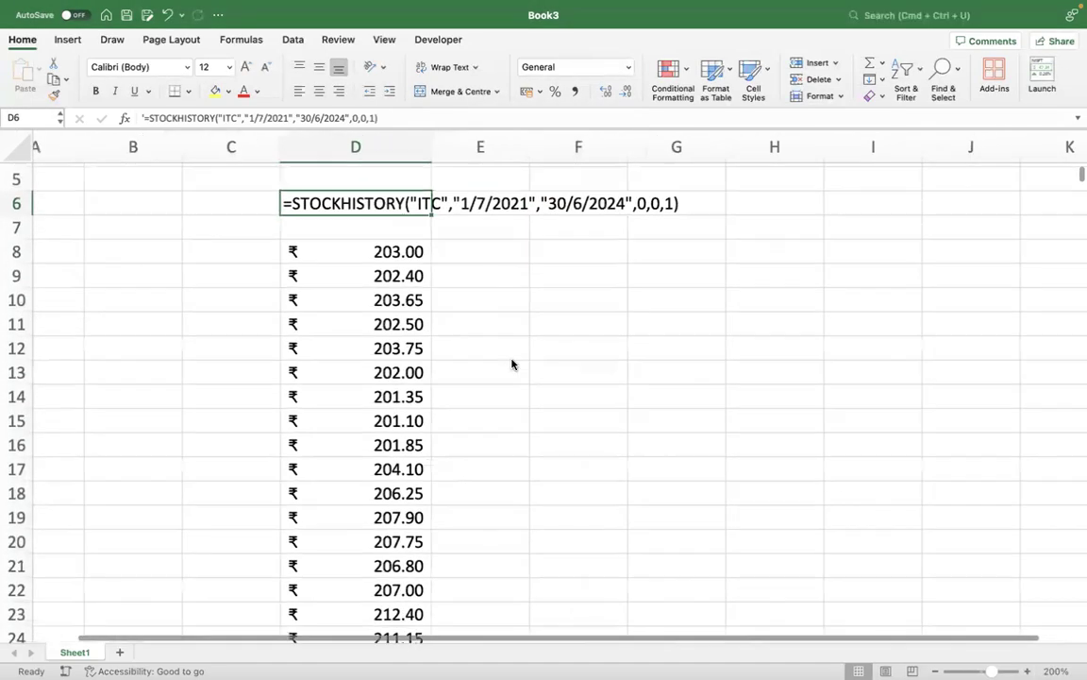
pyautogui.scroll(2, 512, 364)
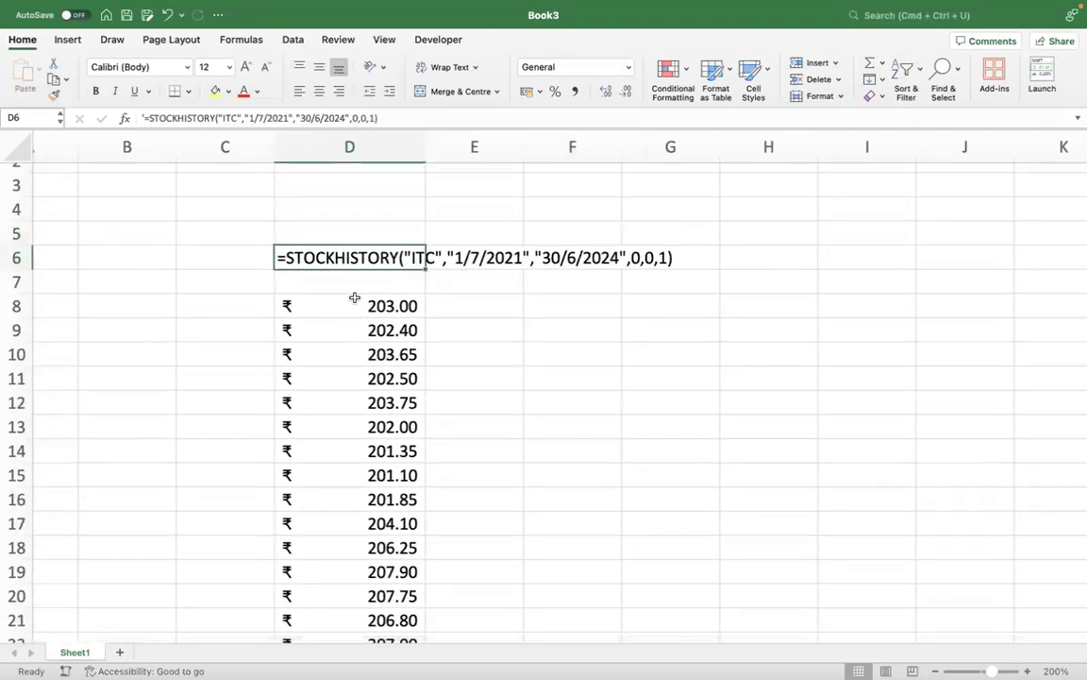
pyautogui.click(354, 300)
pyautogui.click(539, 359)
pyautogui.scroll(-2, 539, 358)
pyautogui.hscroll(2, 539, 359)
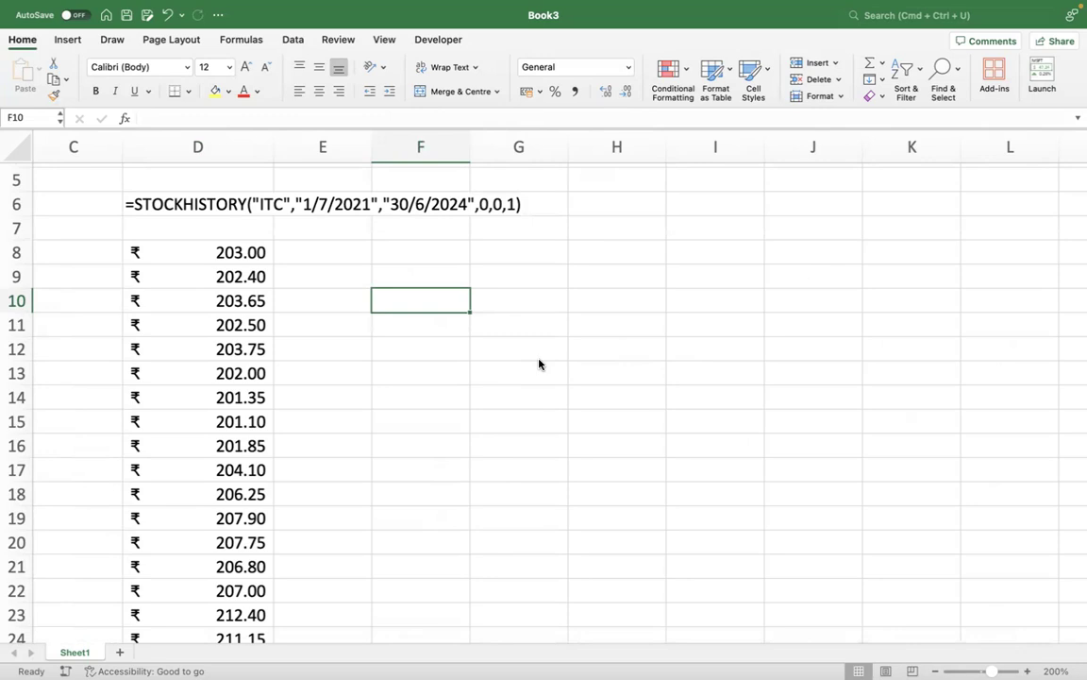
pyautogui.click(252, 252)
pyautogui.doubleClick(252, 252)
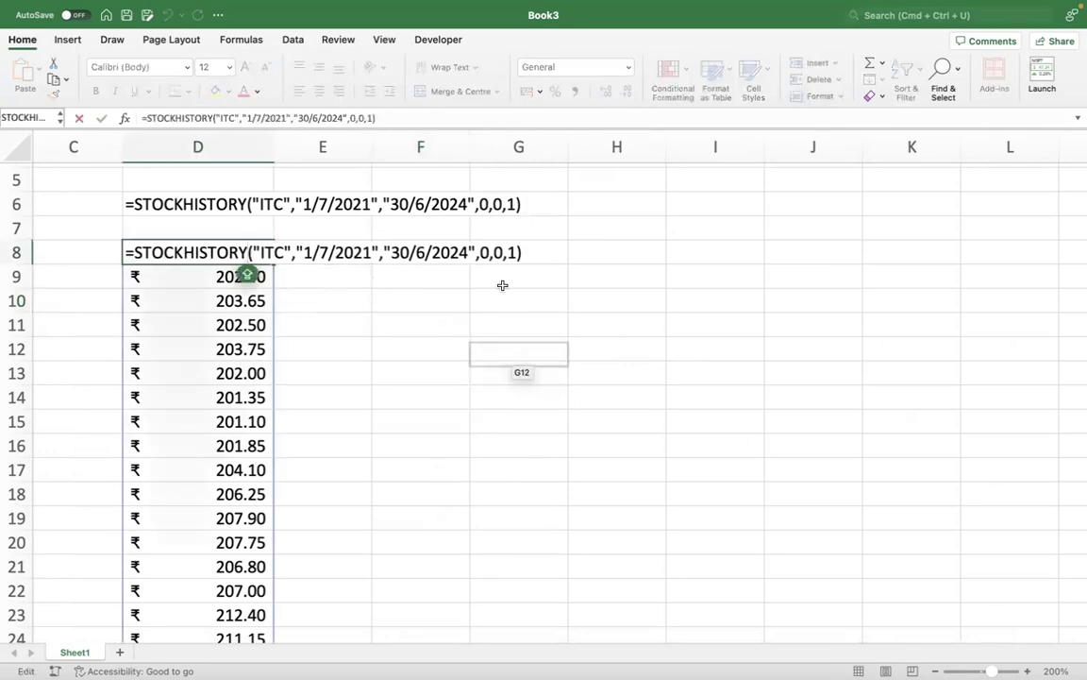
pyautogui.press('Escape')
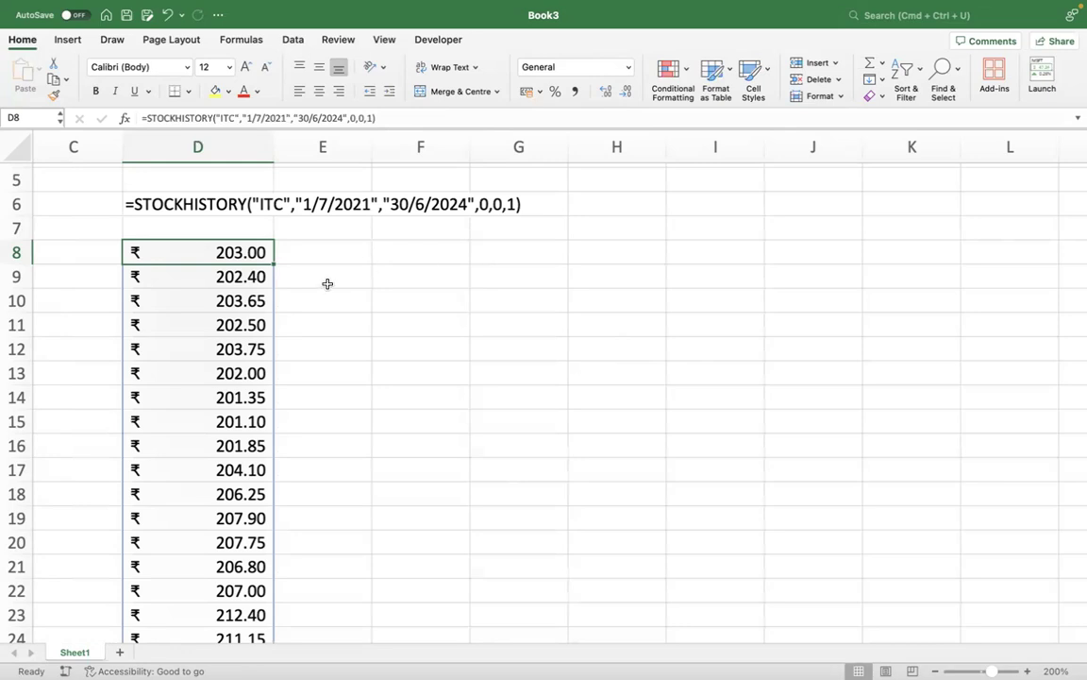
pyautogui.scroll(-1, 368, 262)
pyautogui.scroll(-1, 368, 263)
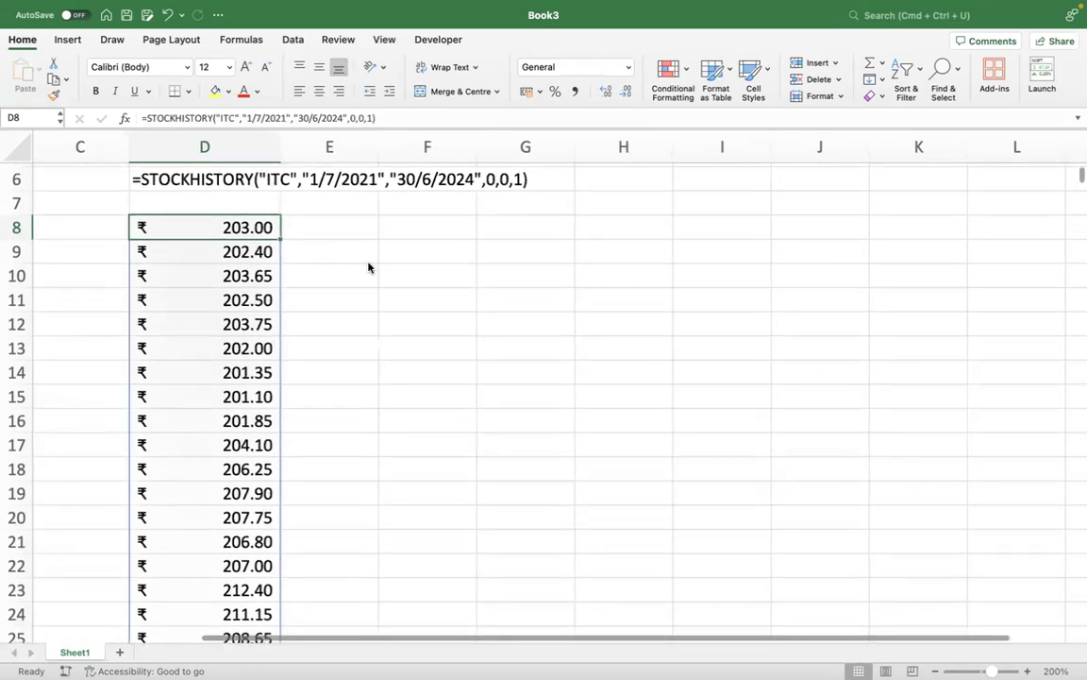
pyautogui.hotkey('ctrl', 'Down')
pyautogui.press('Down')
pyautogui.press('Down')
pyautogui.press('Up')
pyautogui.press('Up')
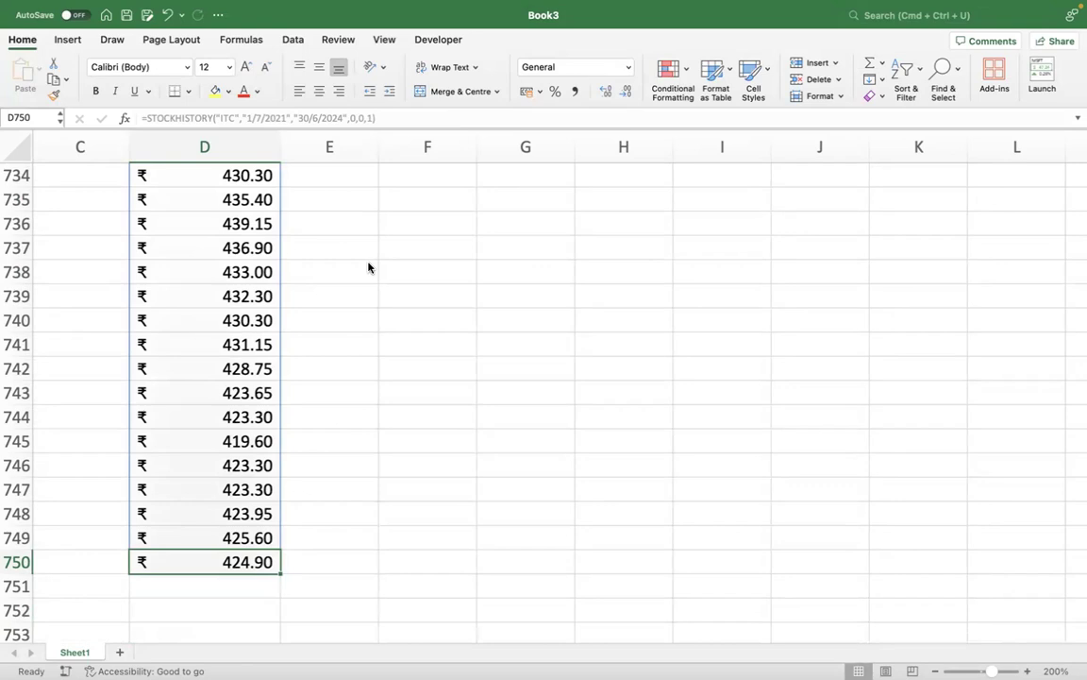
pyautogui.press('super+Up')
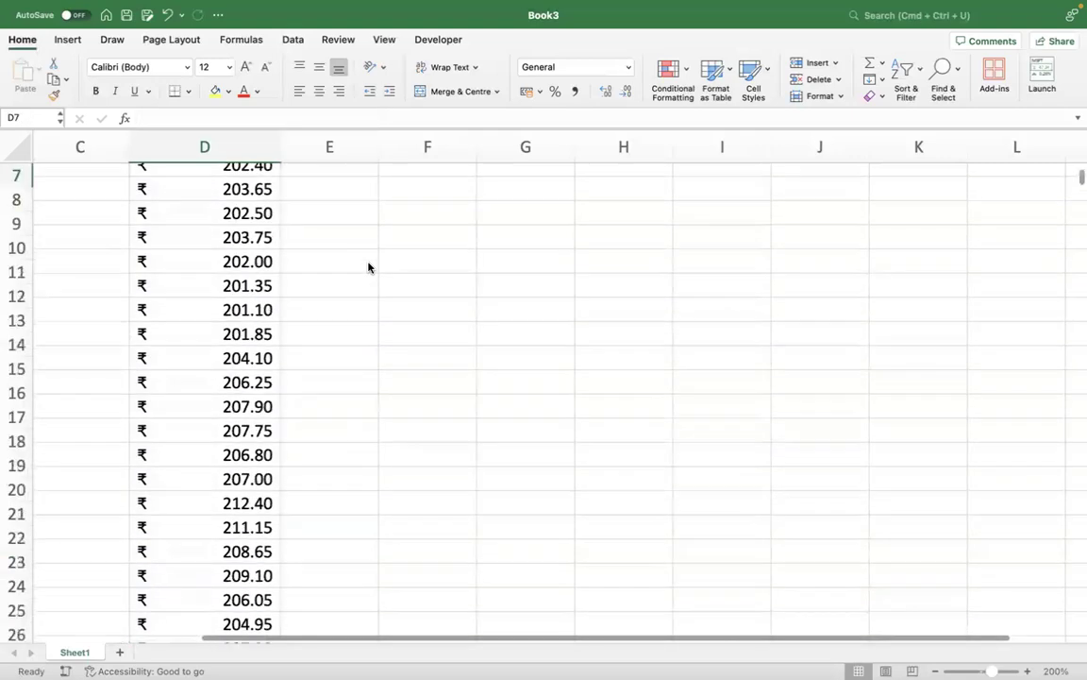
pyautogui.press('Up')
pyautogui.press('Up')
pyautogui.press('Up')
pyautogui.press('Up')
pyautogui.press('Up')
pyautogui.press('Down')
pyautogui.press('Down')
pyautogui.press('Down')
pyautogui.press('Down')
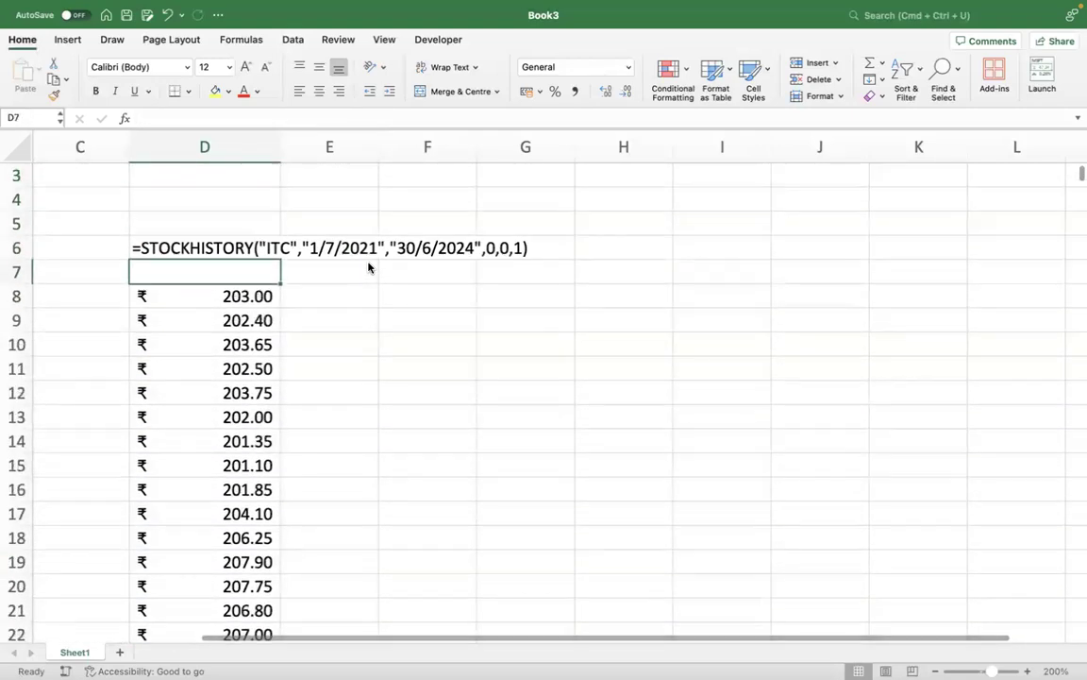
pyautogui.press('Down')
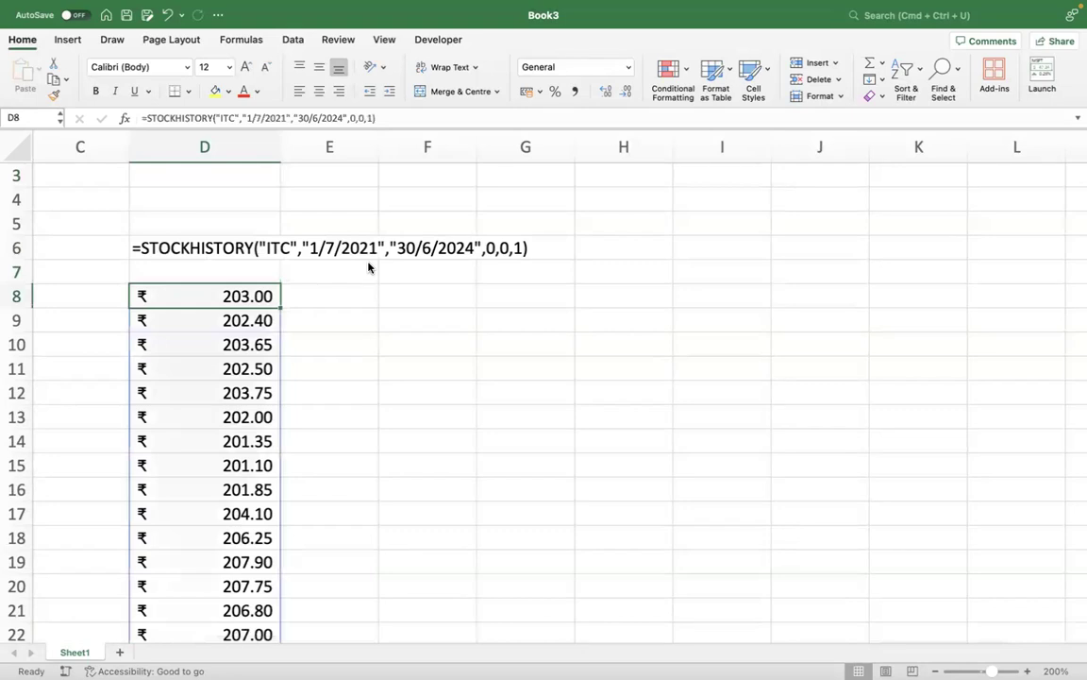
pyautogui.press('Right')
pyautogui.press('Up')
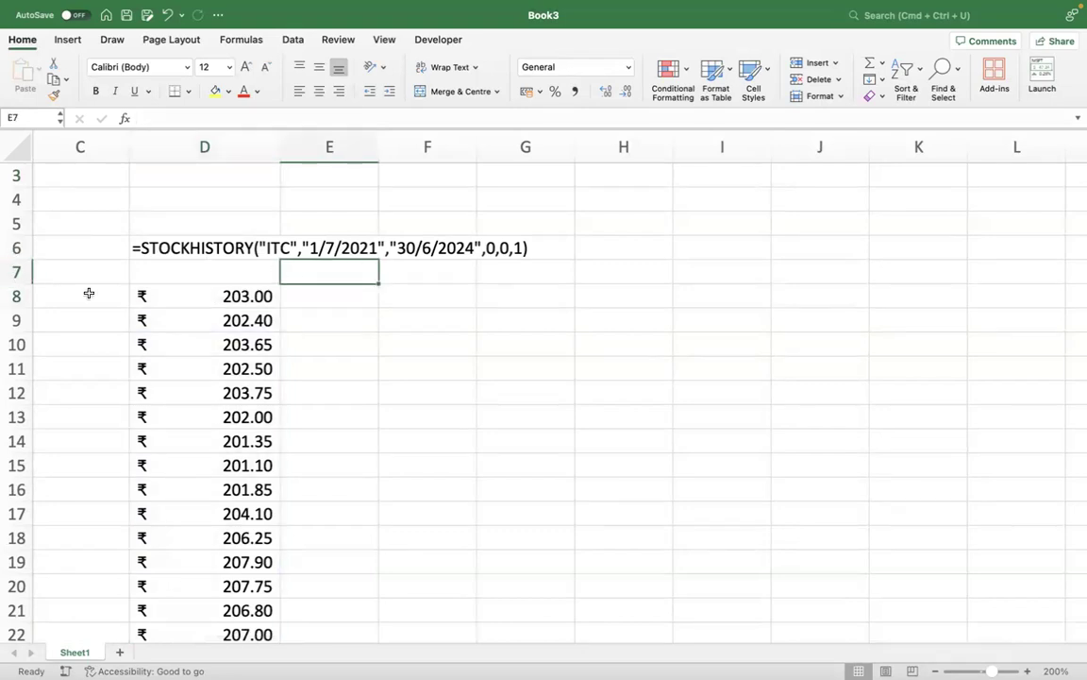
# - Enter bold Gain and Loss headings in E7 and F7
pyautogui.write('GAN')
pyautogui.press('BackSpace')
pyautogui.press('BackSpace')
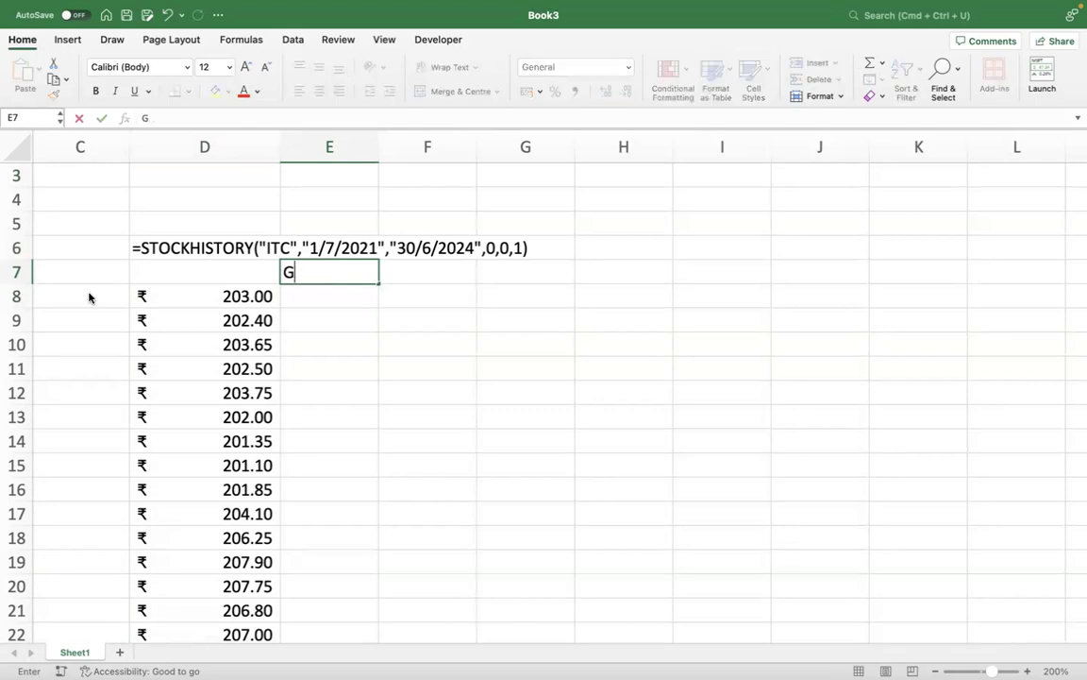
pyautogui.write('in')
pyautogui.press('BackSpace')
pyautogui.press('BackSpace')
pyautogui.press('BackSpace')
pyautogui.write('ain')
pyautogui.press('Tab')
pyautogui.write('Loss')
pyautogui.press('Return')
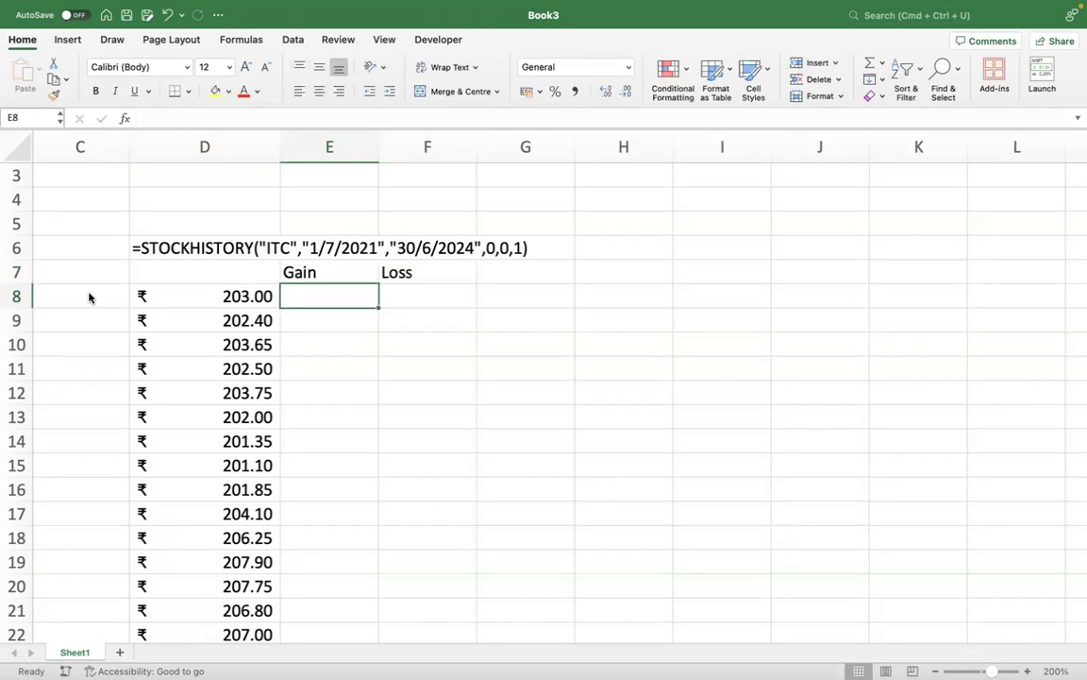
pyautogui.press('Up')
pyautogui.hotkey('shift', 'Right')
pyautogui.press('super+b')
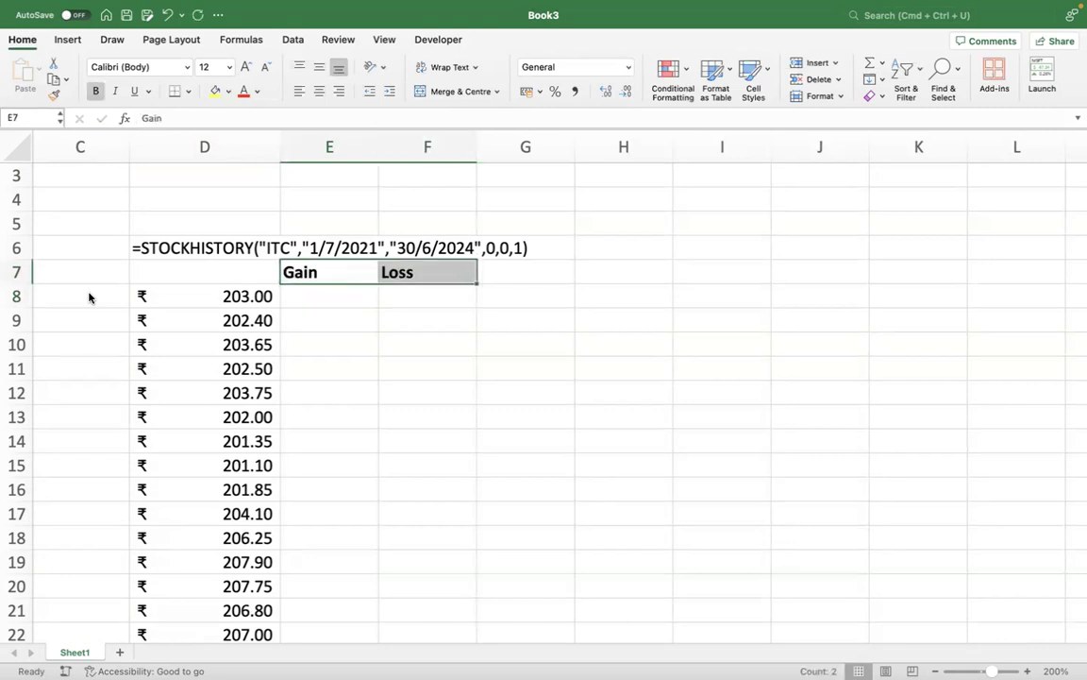
pyautogui.press('Down')
pyautogui.press('Down')
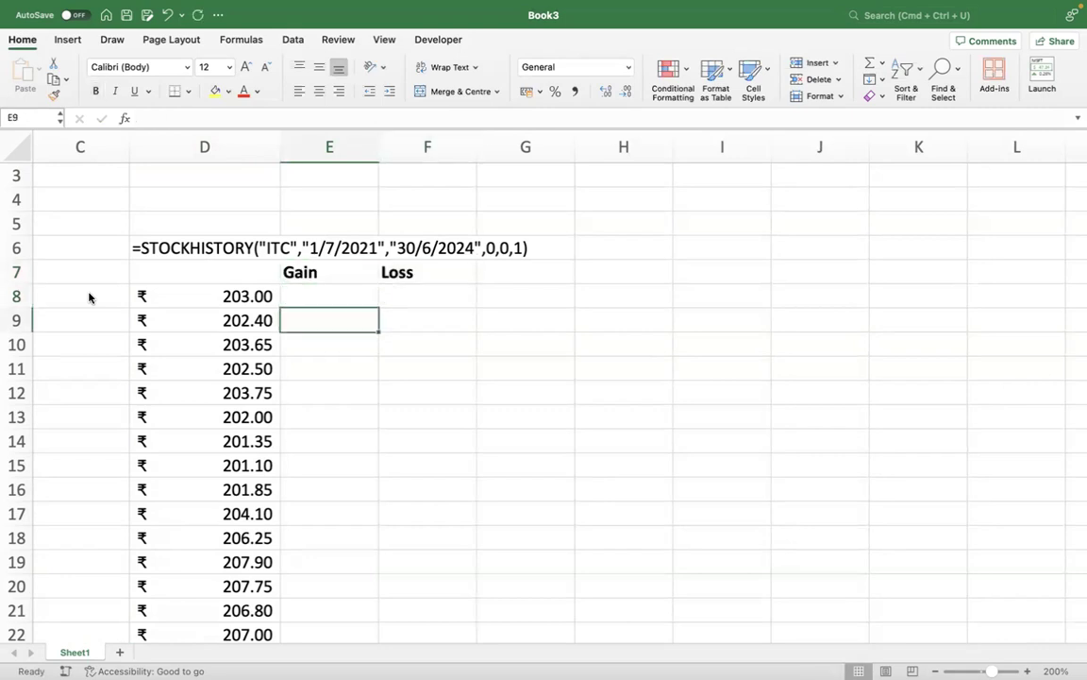
# - Enter =IF(D9>D8,D9-D8,0) in E9 to compute the daily gain
pyautogui.write('=if(')
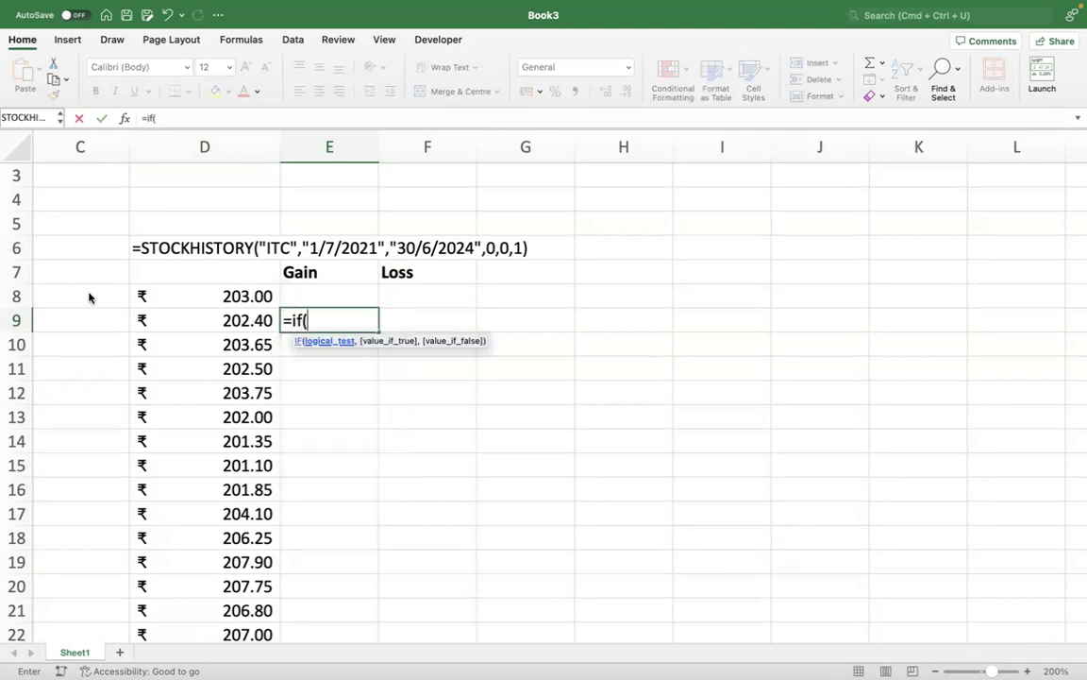
pyautogui.press('Left')
pyautogui.press('Left')
pyautogui.press('Right')
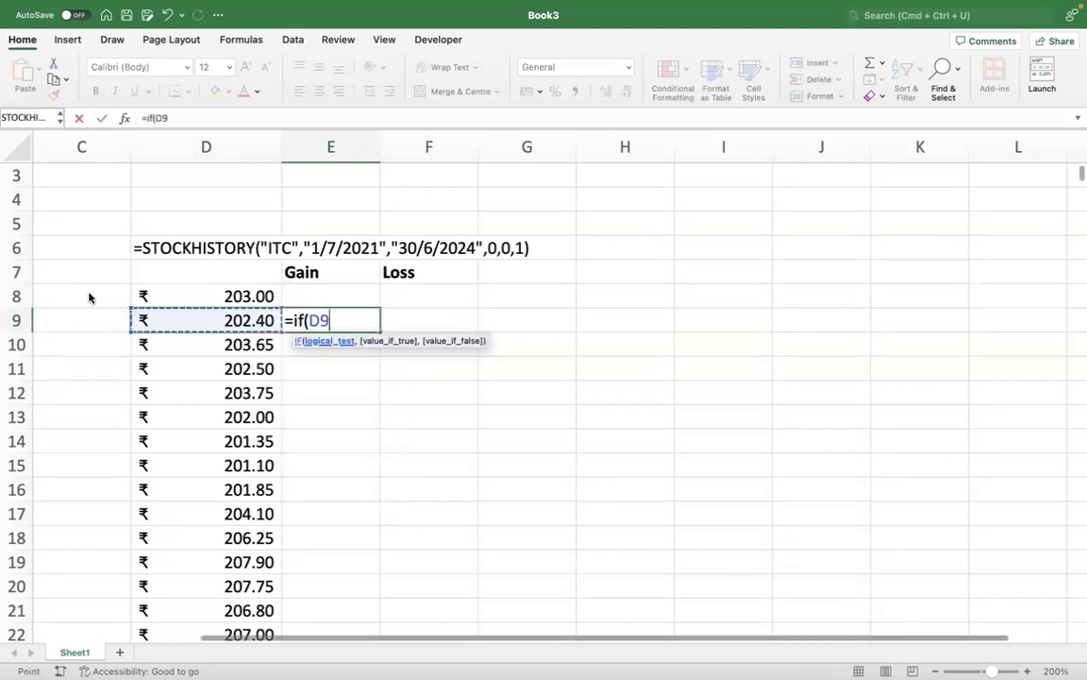
pyautogui.write('>')
pyautogui.press('Up')
pyautogui.press('Left')
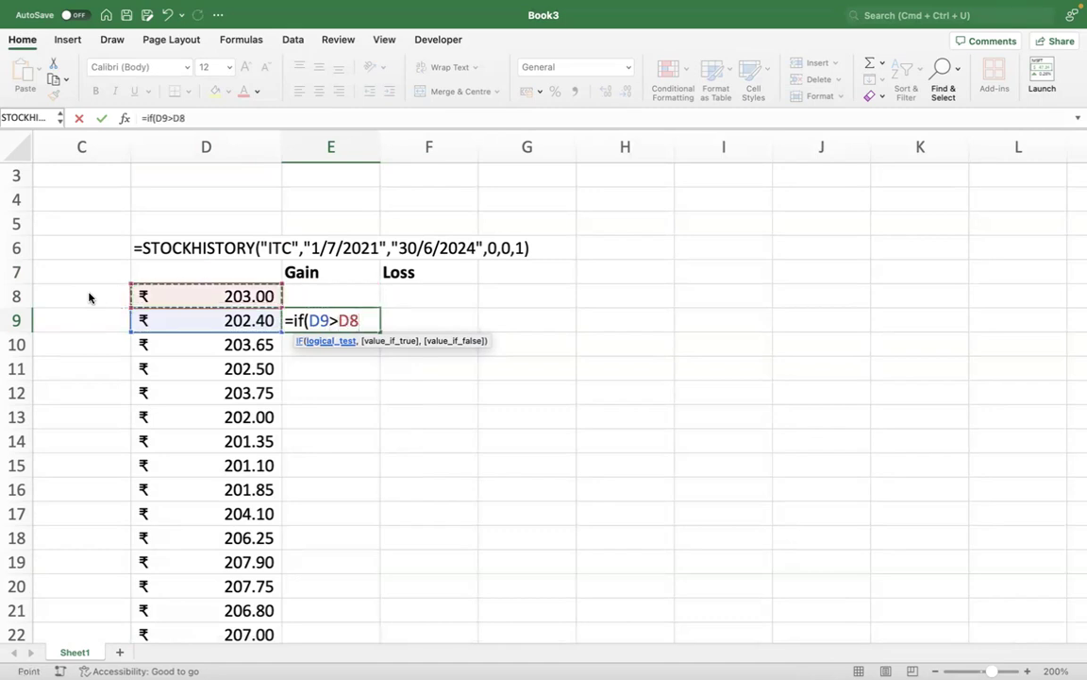
pyautogui.write(',')
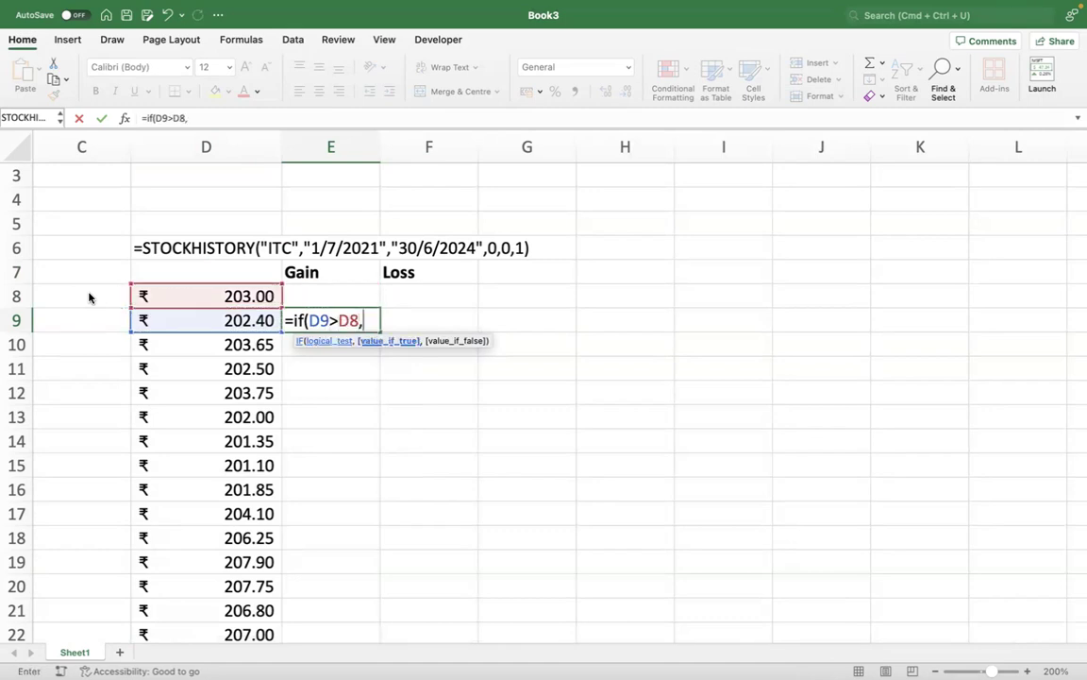
pyautogui.press('Left')
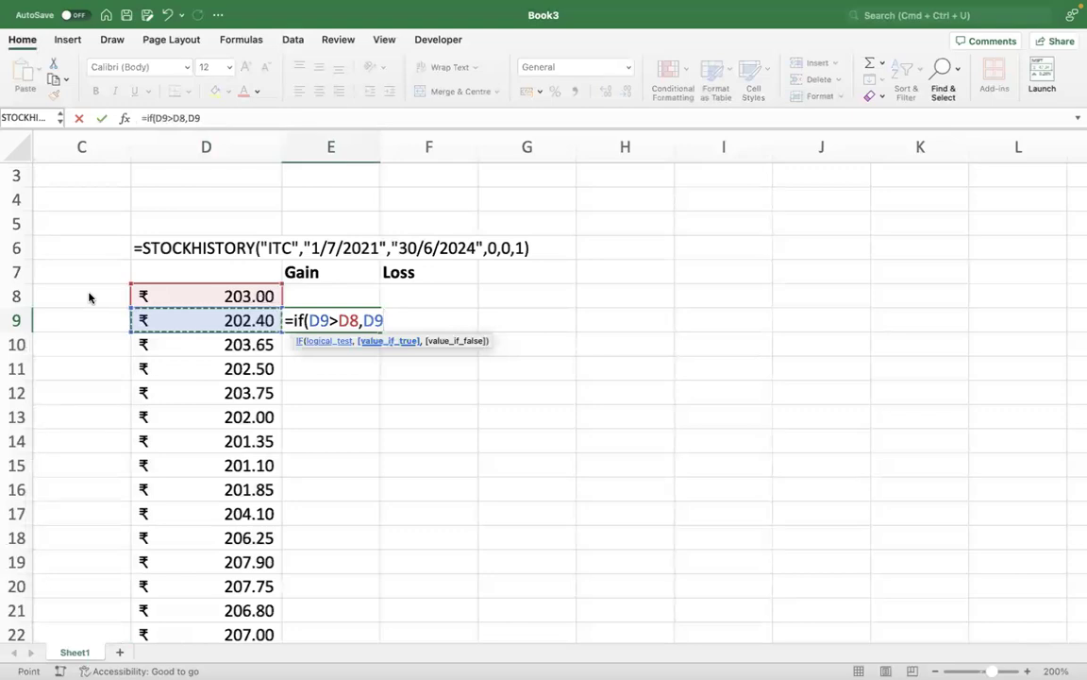
pyautogui.write('-')
pyautogui.press('Up')
pyautogui.press('Left')
pyautogui.write(',0')
pyautogui.press('Return')
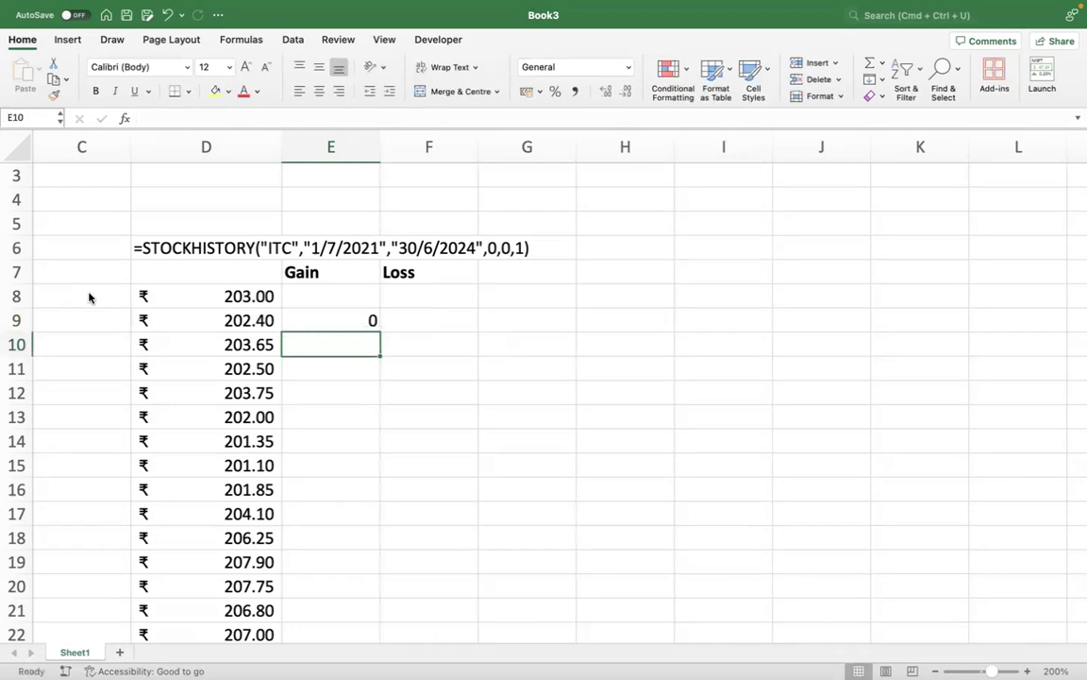
# - Fill the E9 gain formula down column E to row 750
pyautogui.press('Up')
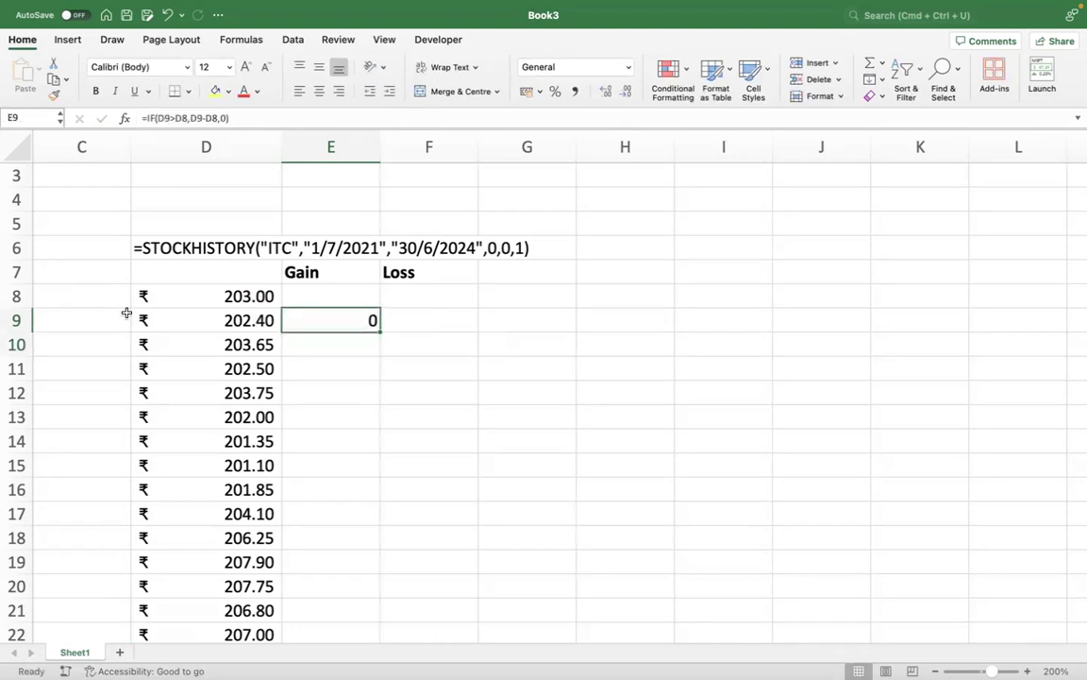
pyautogui.doubleClick(377, 327)
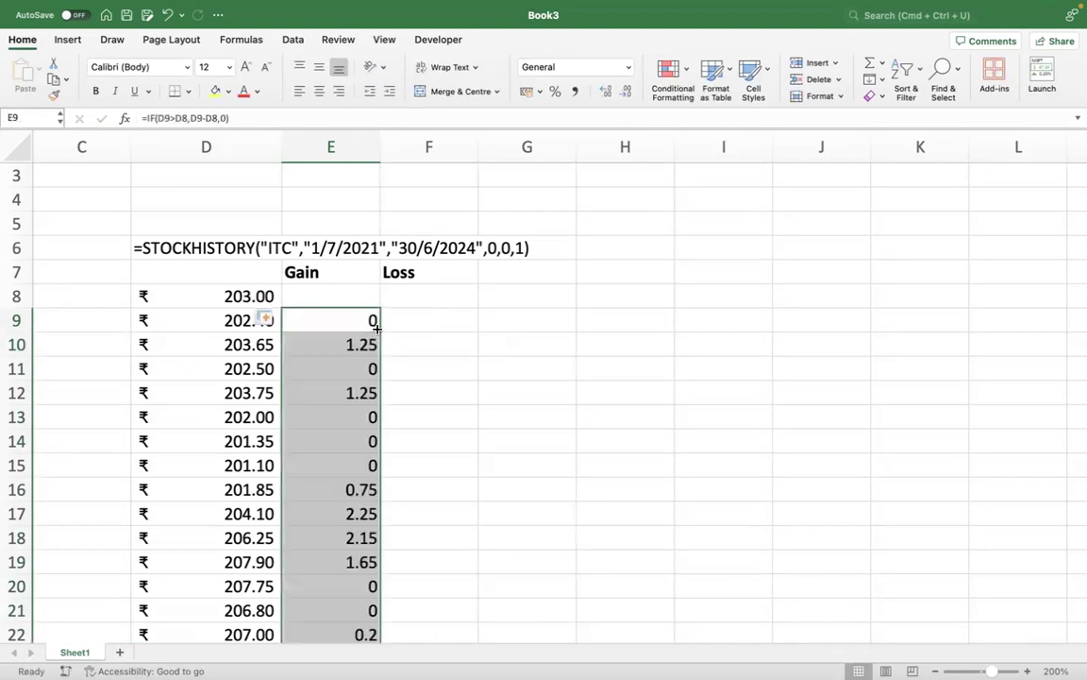
pyautogui.click(352, 393)
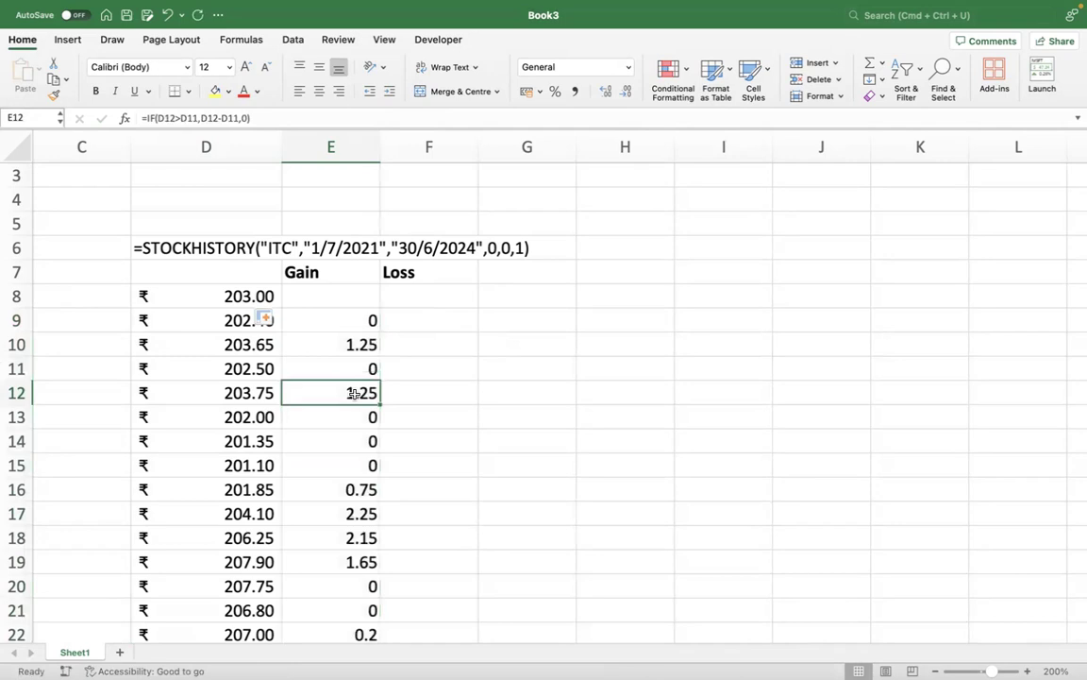
pyautogui.press('Up')
pyautogui.press('Up')
pyautogui.press('Up')
pyautogui.press('Up')
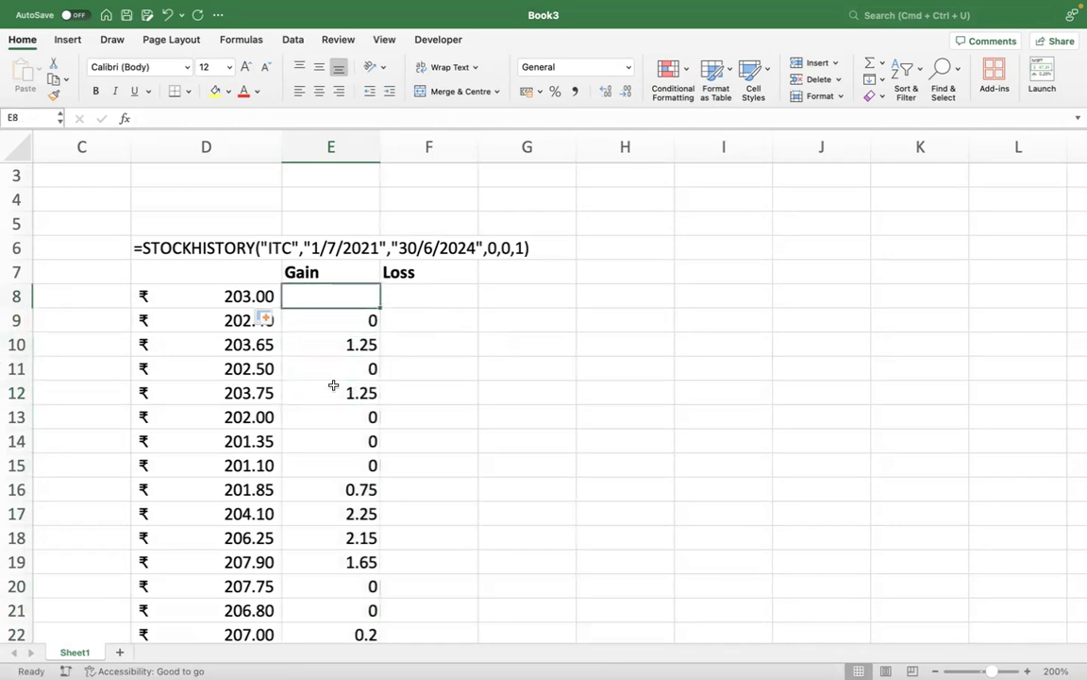
# - Centre-align D7:F751 covering the prices, Gain and Loss columns
pyautogui.click(218, 281)
pyautogui.hotkey('shift', 'Right')
pyautogui.hotkey('shift', 'Right')
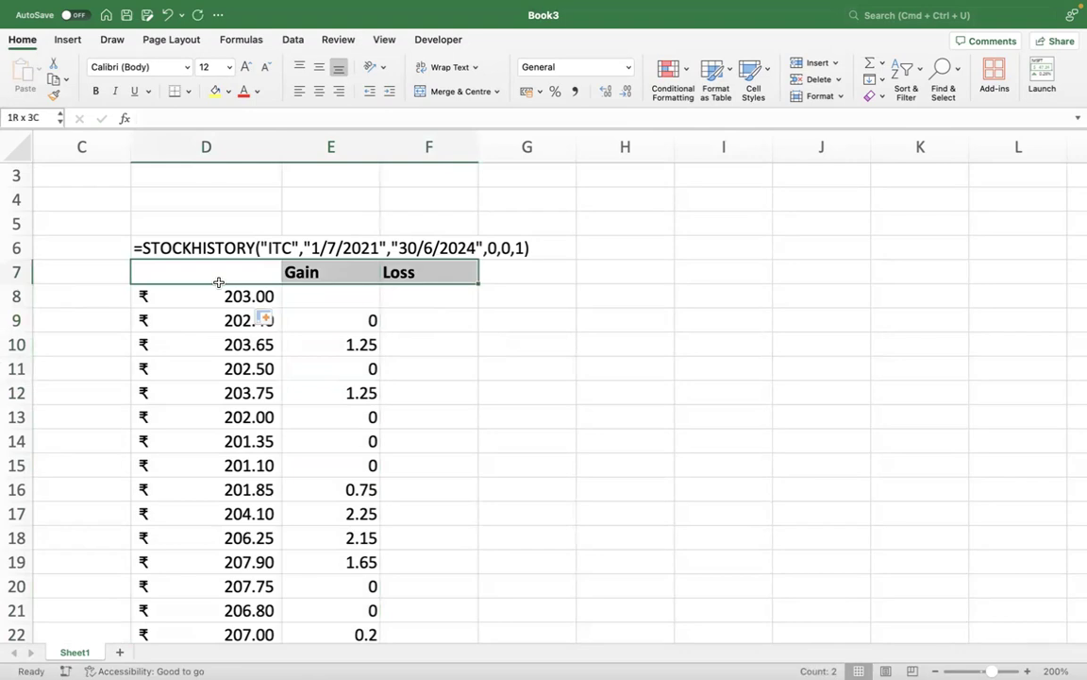
pyautogui.hotkey('shift', 'Down')
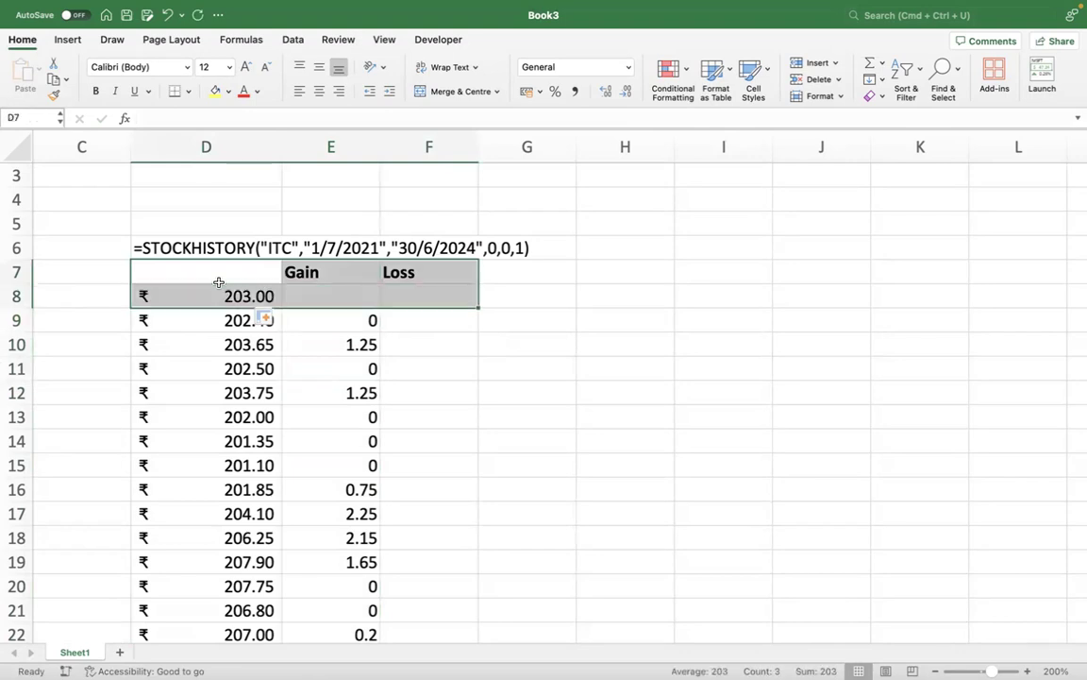
pyautogui.press('Down')
pyautogui.press('Up')
pyautogui.hotkey('shift', 'Right')
pyautogui.hotkey('shift', 'Right')
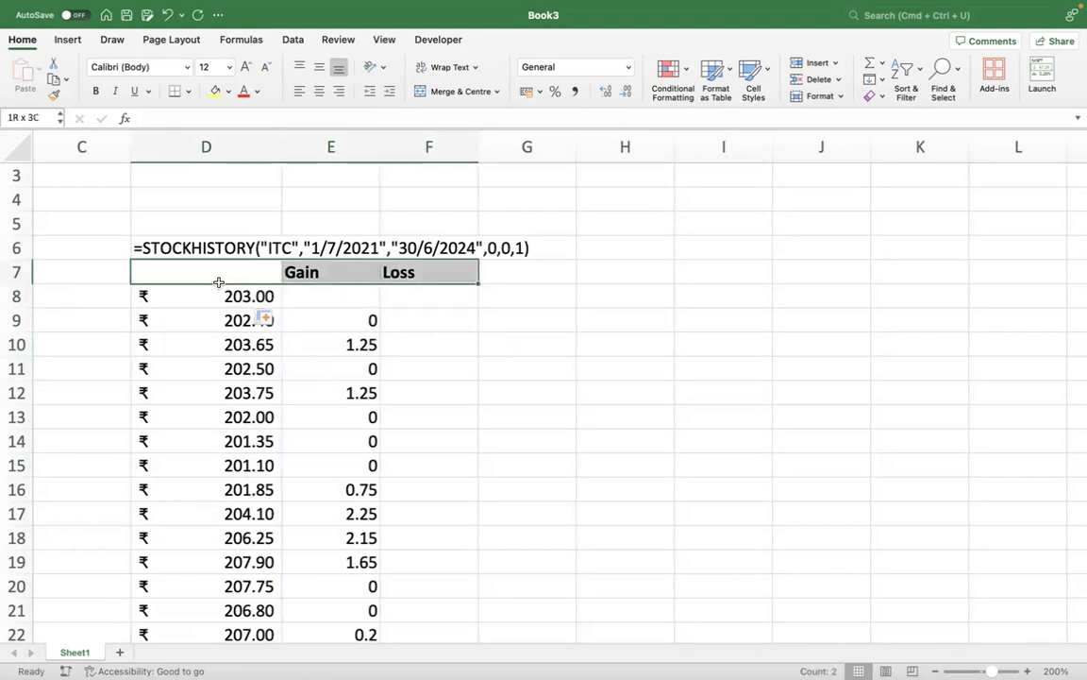
pyautogui.hotkey('ctrl', 'shift', 'Down')
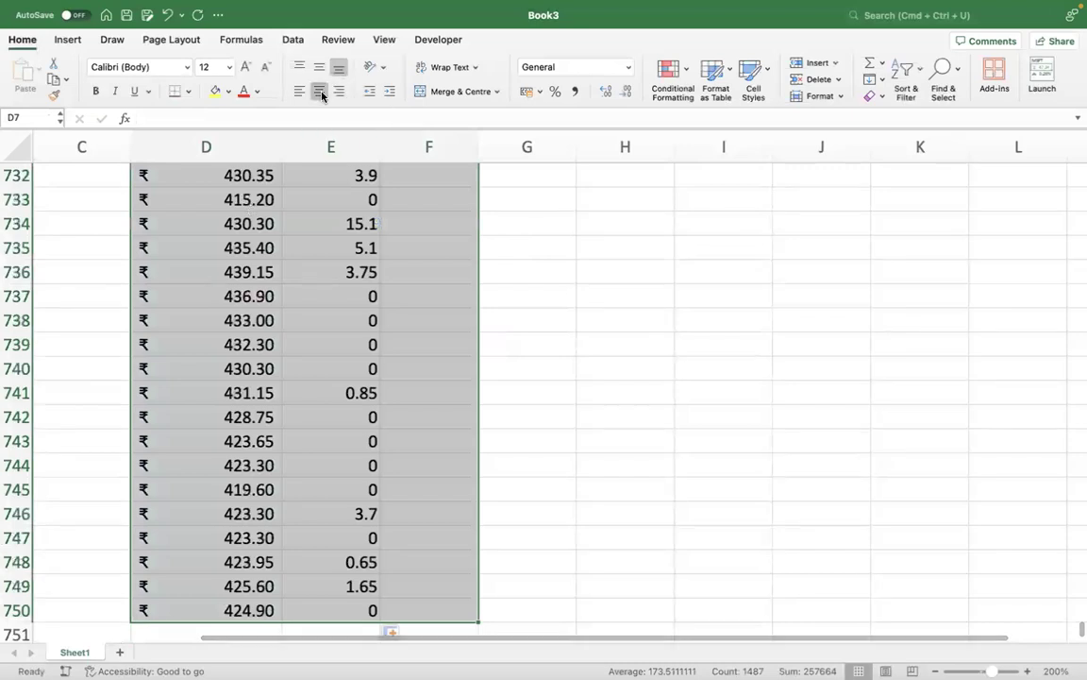
pyautogui.click(319, 90)
pyautogui.click(326, 363)
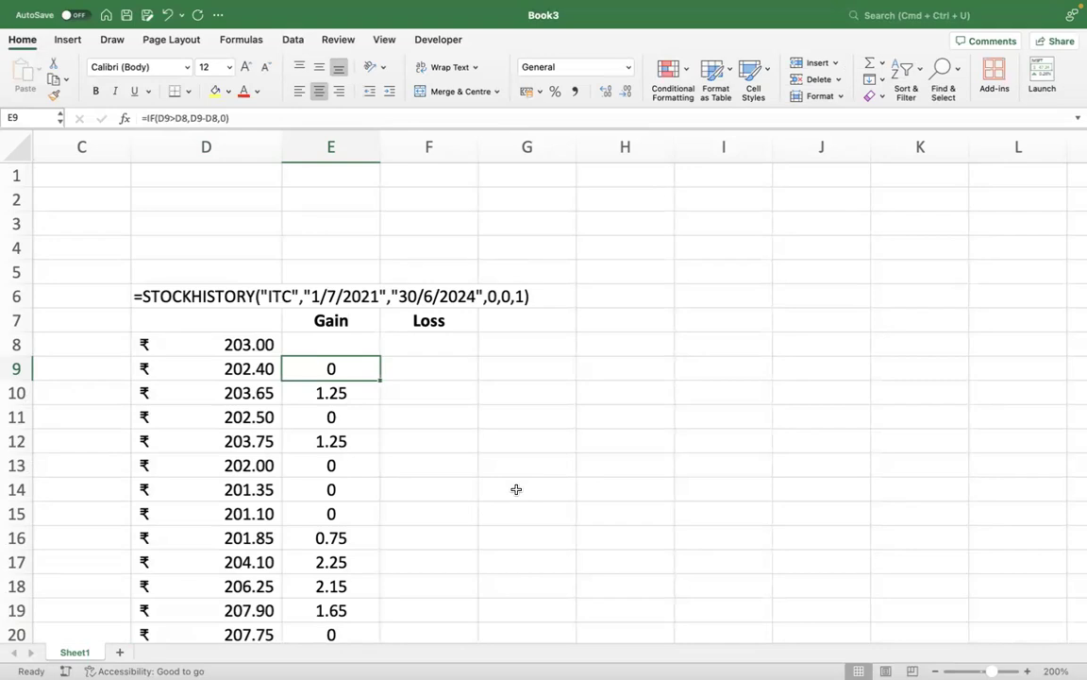
# - Enter =IF(D9<D8,D9-D8,0) in F9 for the daily loss
pyautogui.press('Right')
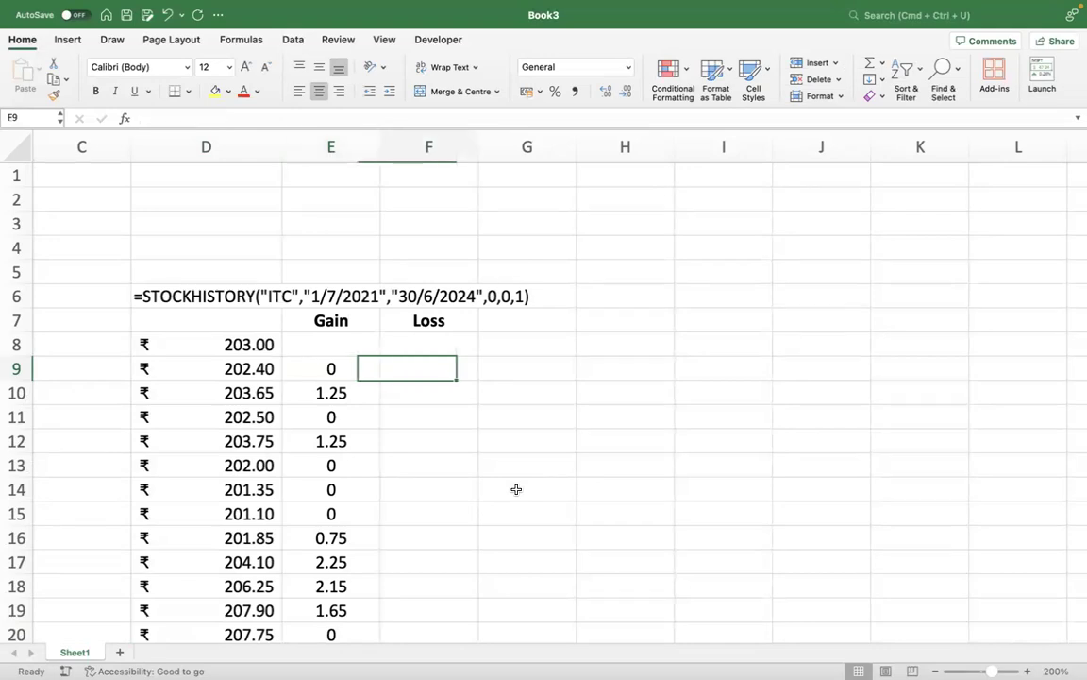
pyautogui.write('=if(')
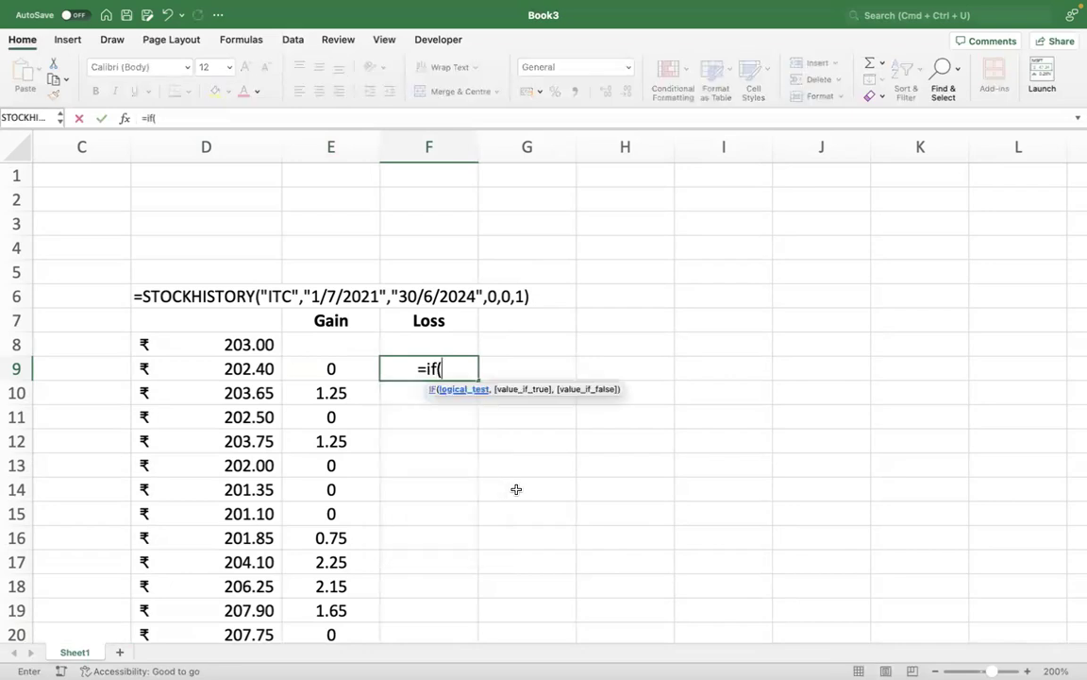
pyautogui.press('Left')
pyautogui.press('Left')
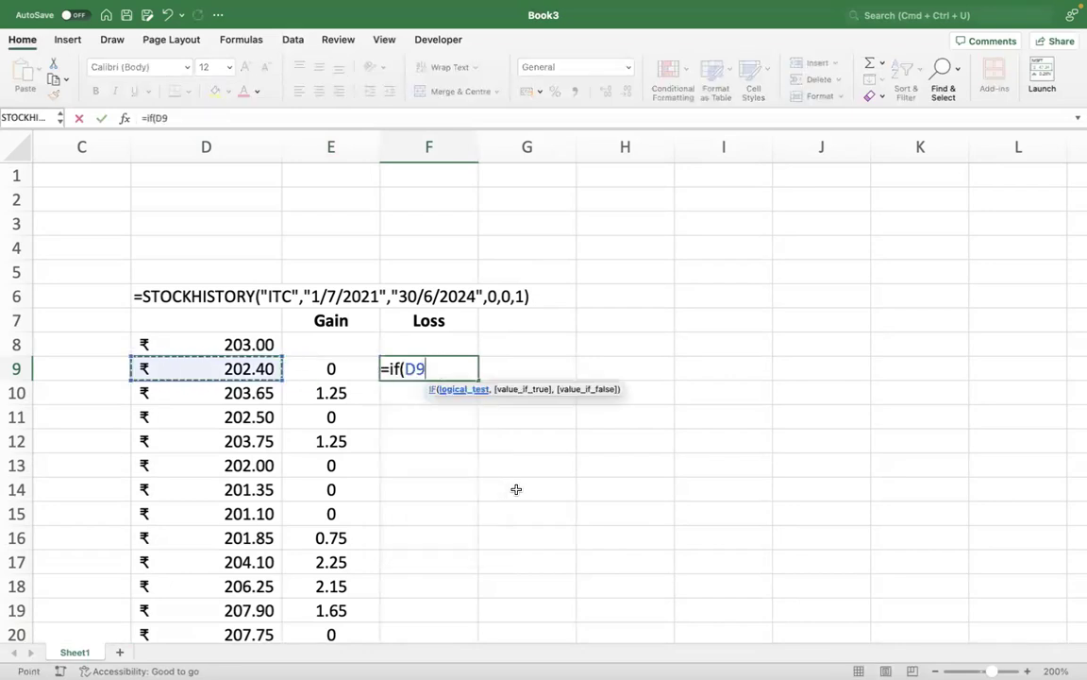
pyautogui.write('<')
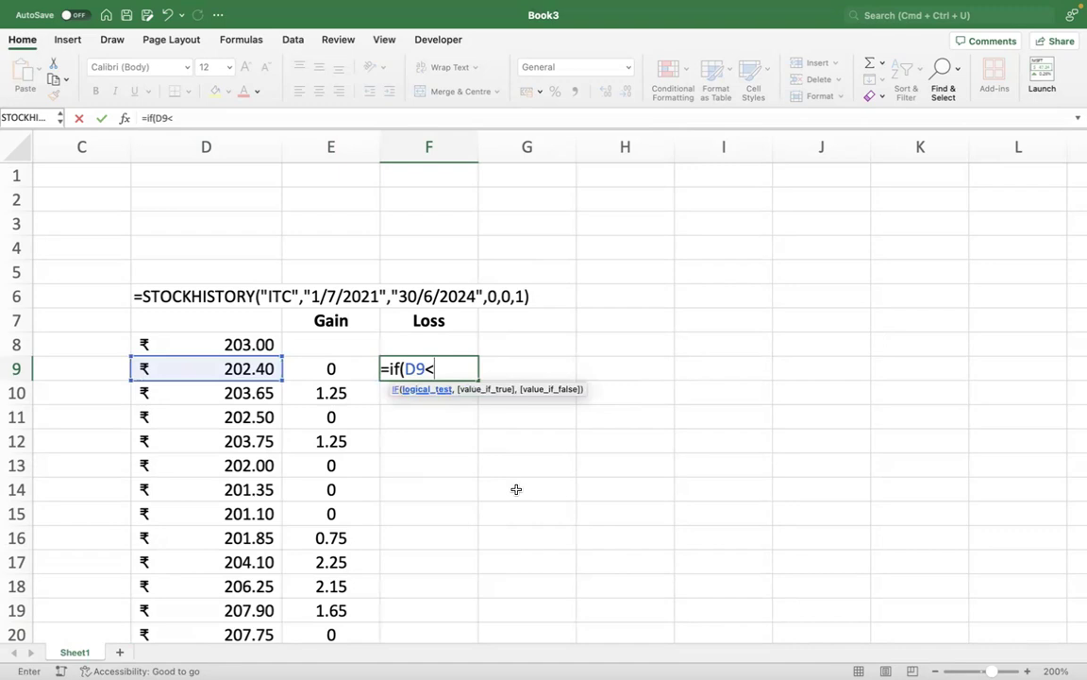
pyautogui.press('Up')
pyautogui.press('Left')
pyautogui.press('Left')
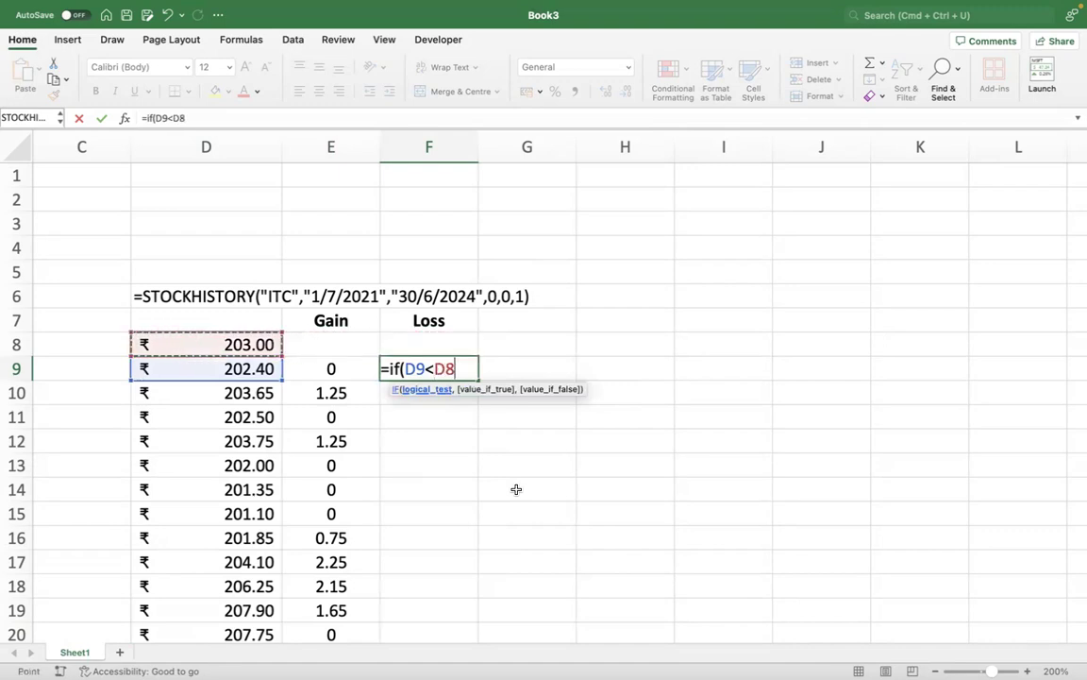
pyautogui.write(',')
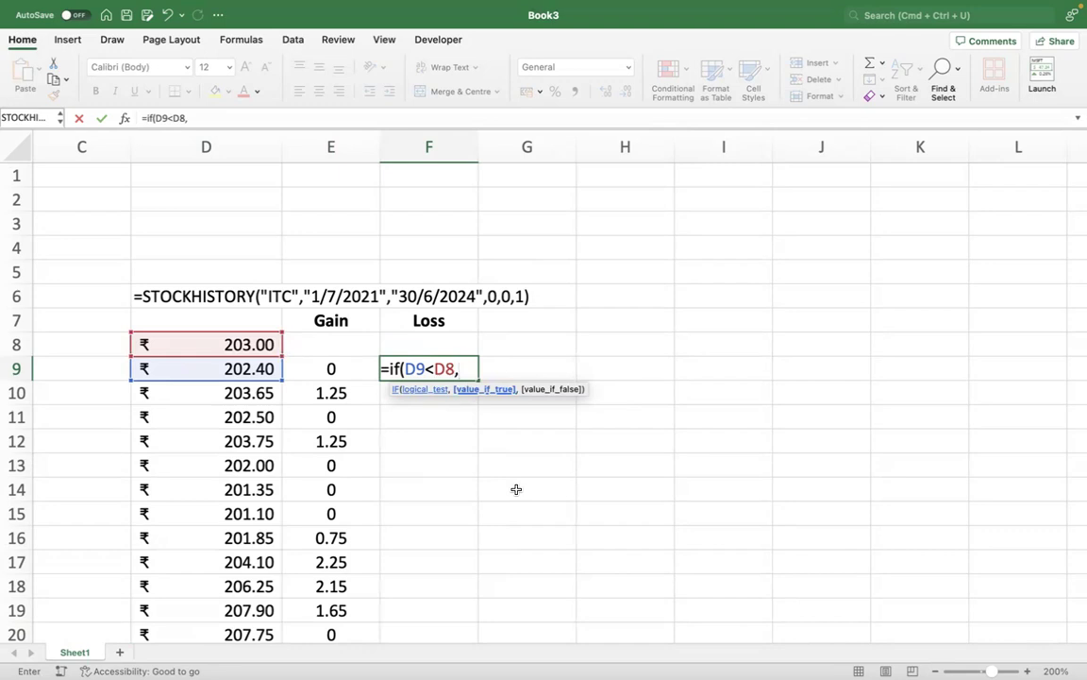
pyautogui.press('Left')
pyautogui.press('Left')
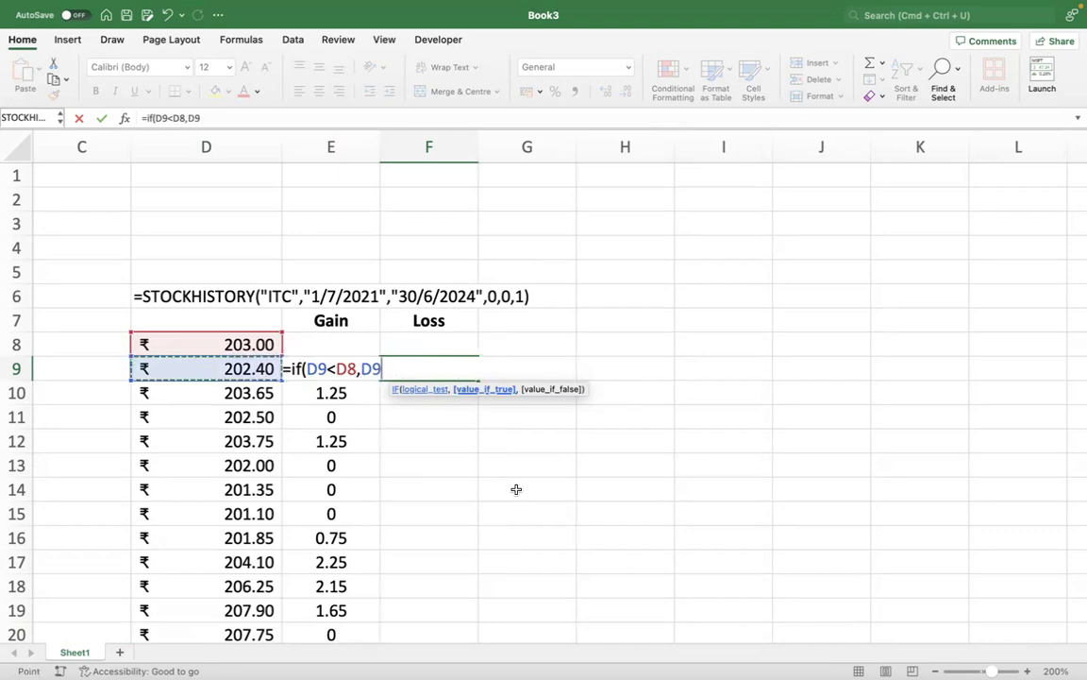
pyautogui.write('-')
pyautogui.press('Up')
pyautogui.press('Left')
pyautogui.press('Left')
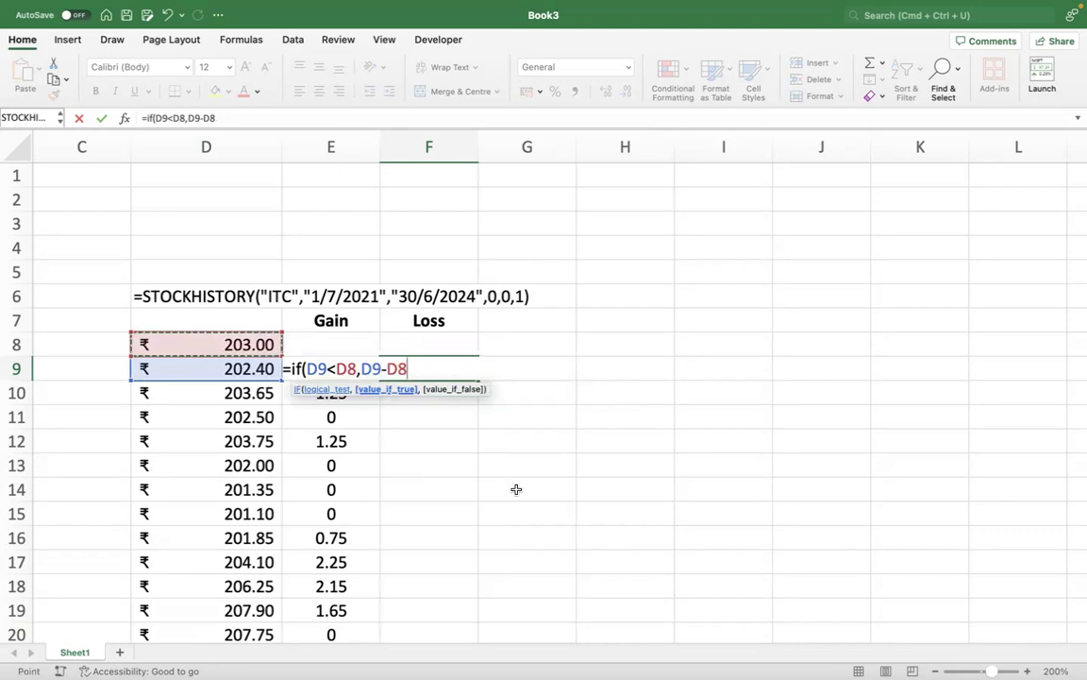
pyautogui.write(',')
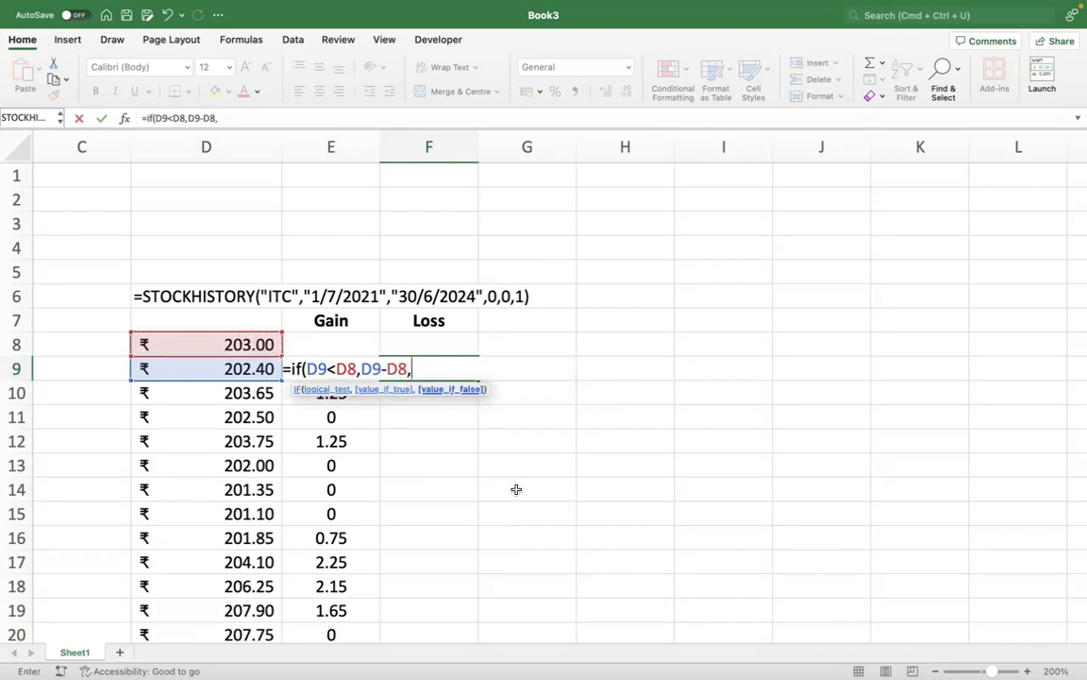
pyautogui.write('0)')
pyautogui.press('Return')
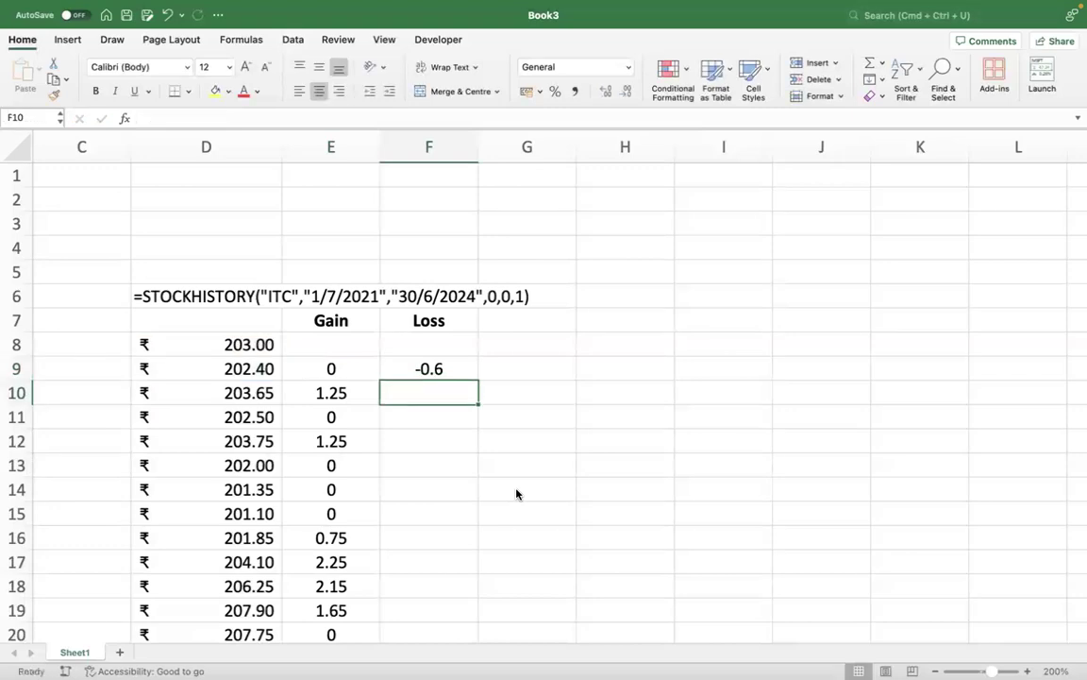
pyautogui.press('Up')
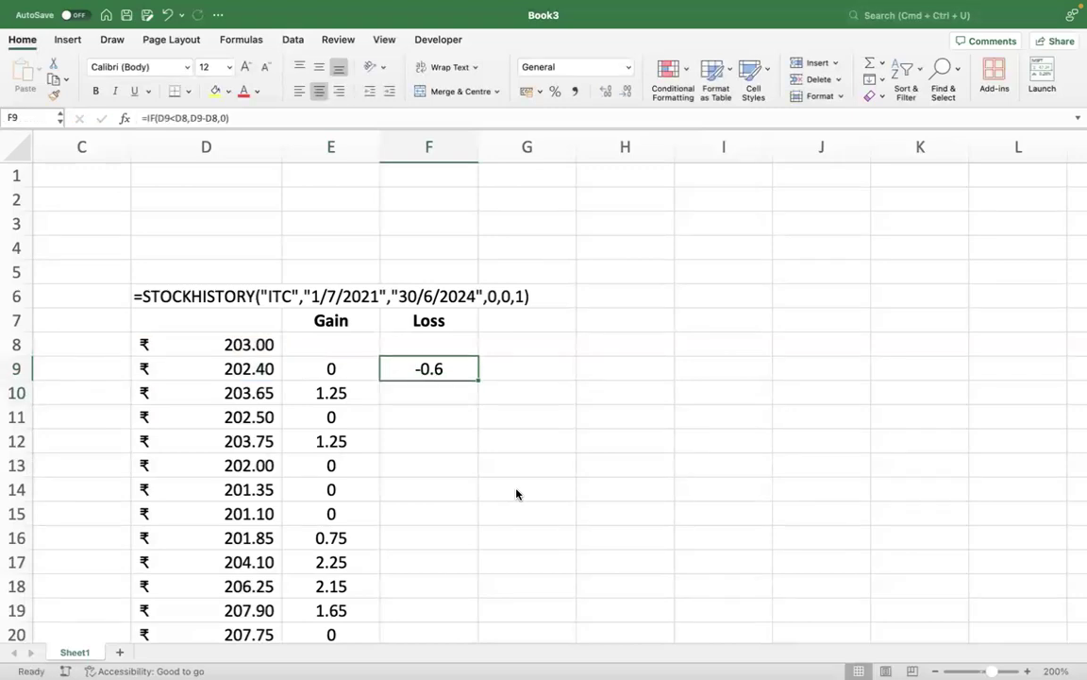
# - Wrap the F9 formula in ABS so losses are positive, and fill it down column F
pyautogui.click(144, 118)
pyautogui.write('abs(')
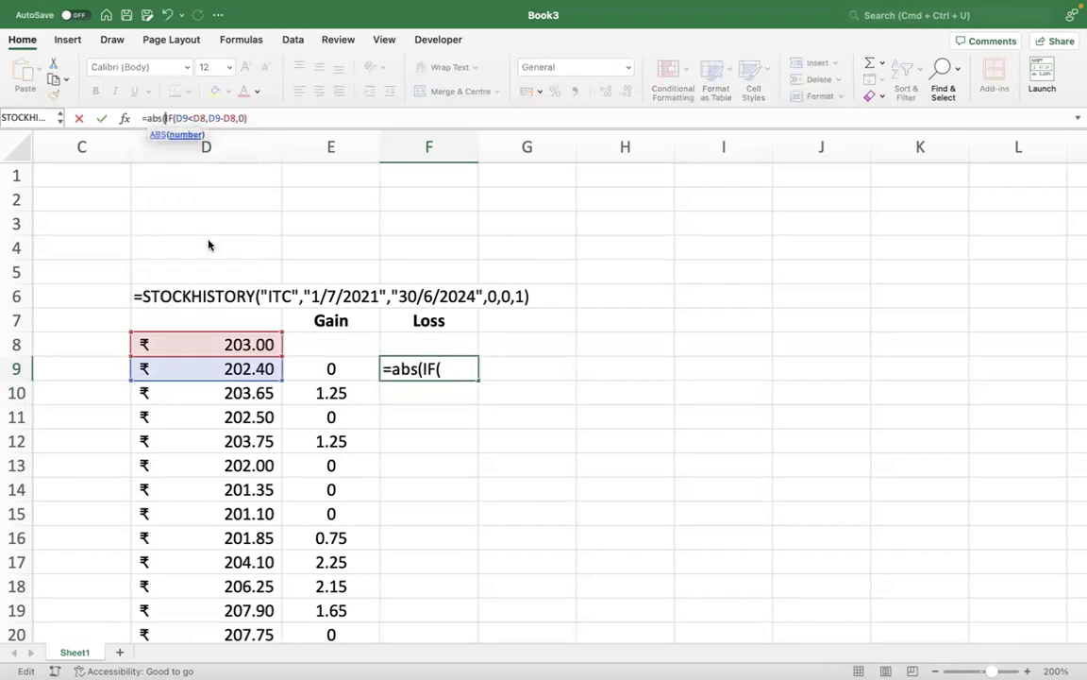
pyautogui.click(260, 112)
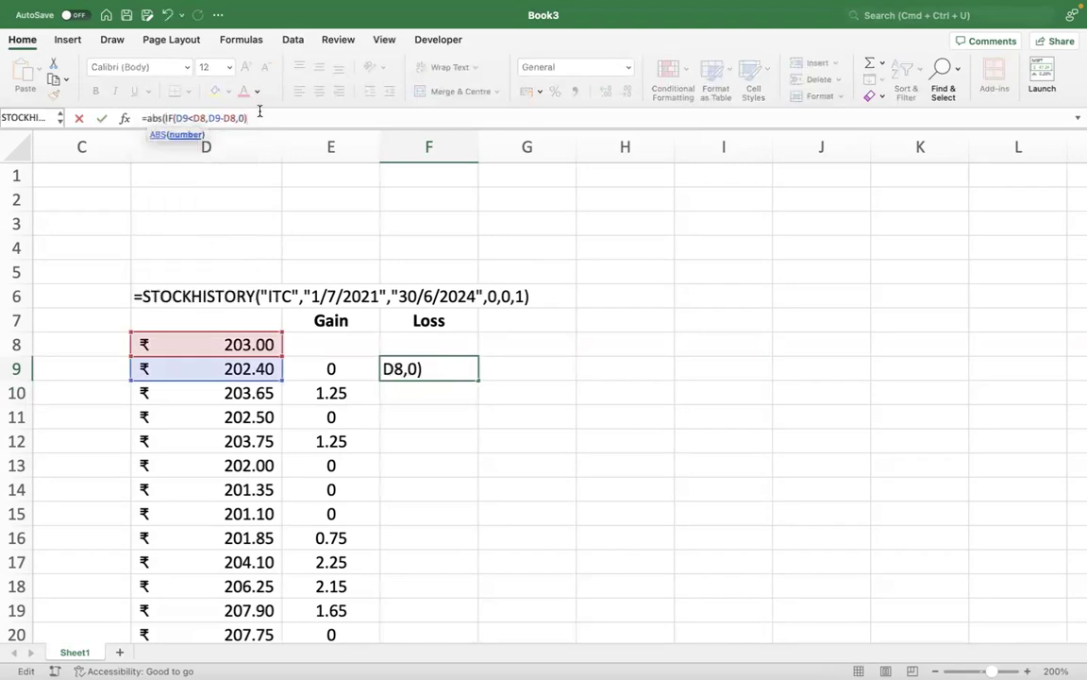
pyautogui.write(')')
pyautogui.press('Return')
pyautogui.press('Up')
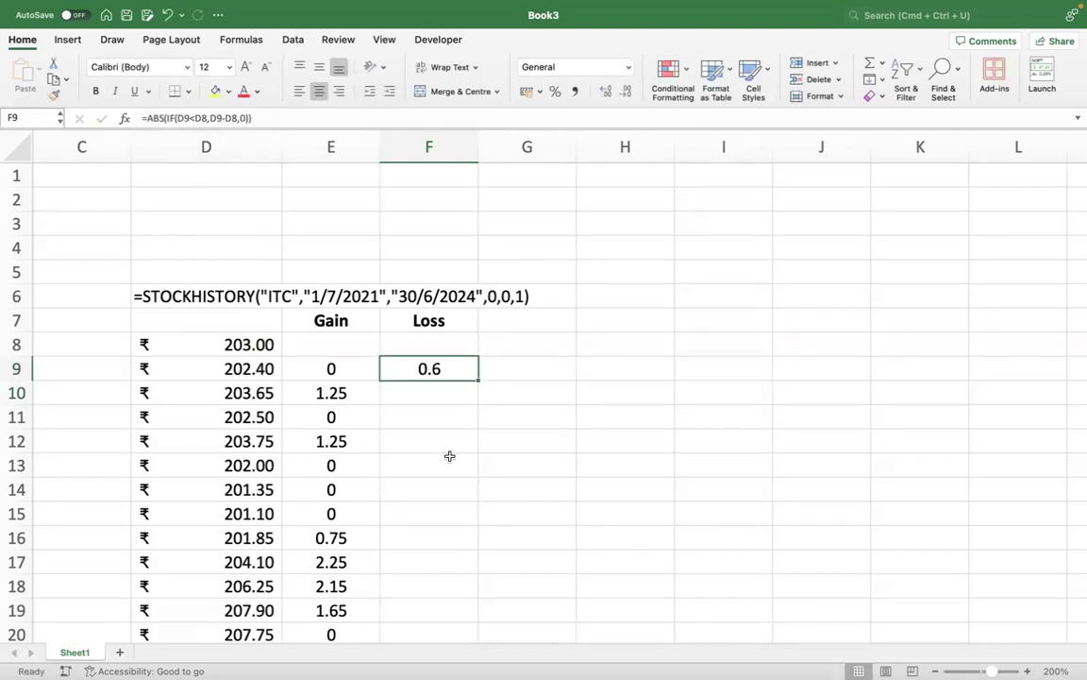
pyautogui.doubleClick(478, 380)
pyautogui.click(431, 390)
pyautogui.press('Down')
pyautogui.press('Down')
pyautogui.press('Down')
pyautogui.press('Down')
pyautogui.press('Down')
pyautogui.press('Down')
pyautogui.press('Down')
pyautogui.press('Down')
pyautogui.press('Down')
pyautogui.press('Down')
pyautogui.press('Down')
pyautogui.press('Down')
pyautogui.press('Down')
pyautogui.press('Down')
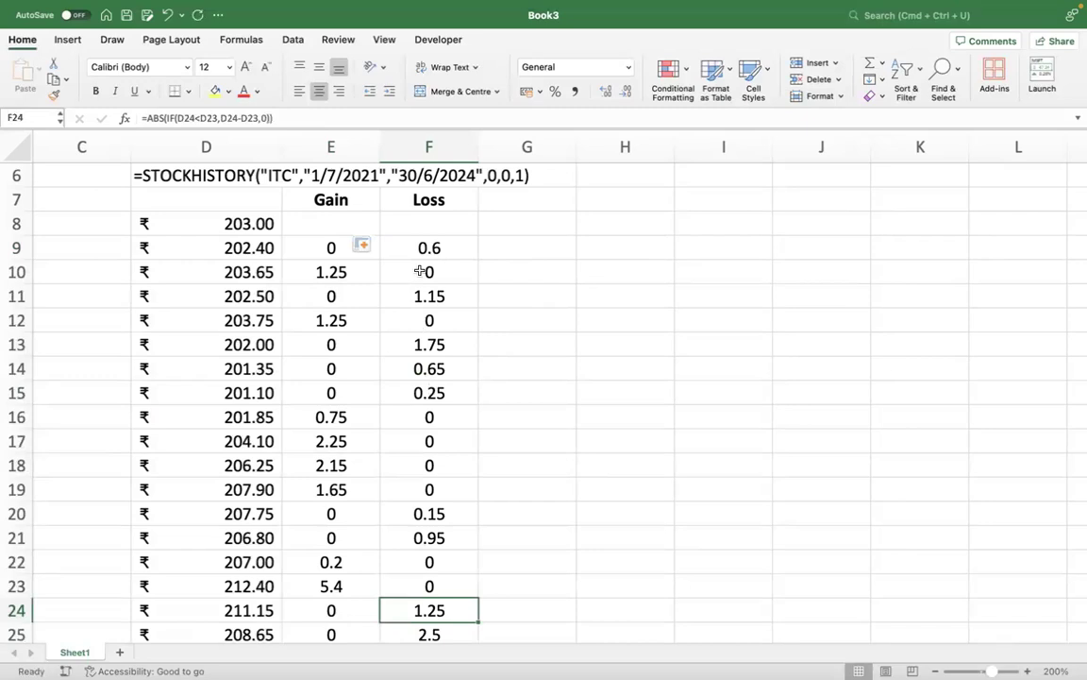
pyautogui.scroll(1, 412, 245)
pyautogui.click(290, 270)
pyautogui.click(288, 270)
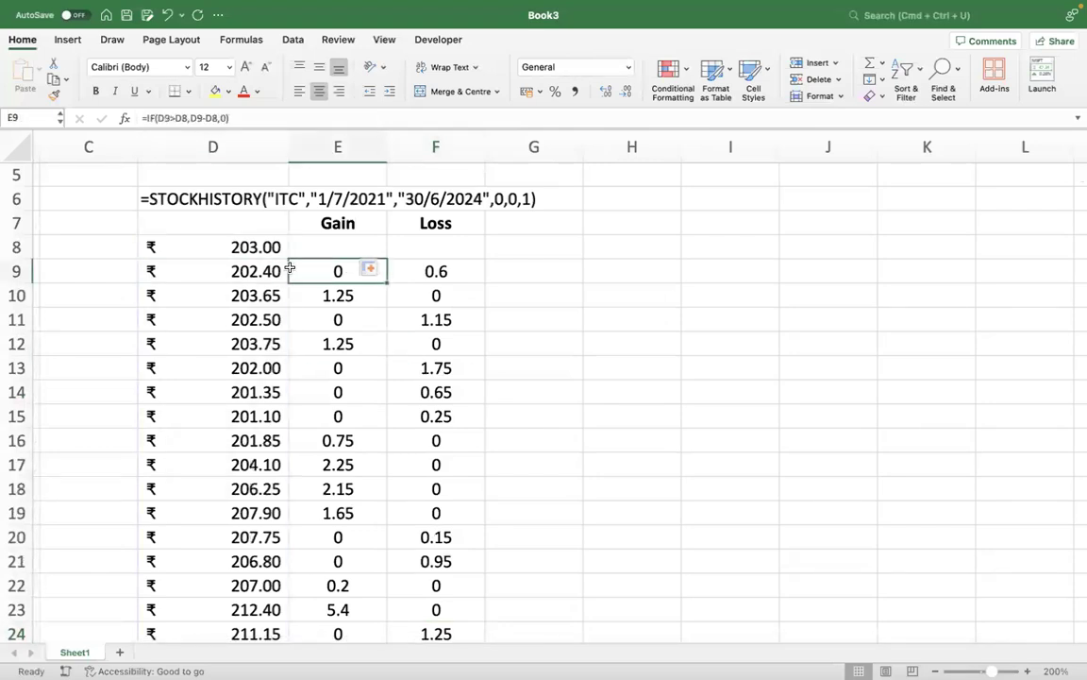
# - Add Avg Gain and Avg Loss headings in G7 and H7
pyautogui.press('Right')
pyautogui.press('Up')
pyautogui.press('Up')
pyautogui.press('Right')
pyautogui.write('Avg H')
pyautogui.press('BackSpace')
pyautogui.write('Gauin')
pyautogui.press('BackSpace')
pyautogui.press('BackSpace')
pyautogui.write('in')
pyautogui.press('BackSpace')
pyautogui.press('BackSpace')
pyautogui.press('BackSpace')
pyautogui.write('in')
pyautogui.press('Tab')
pyautogui.write('Avg Lo')
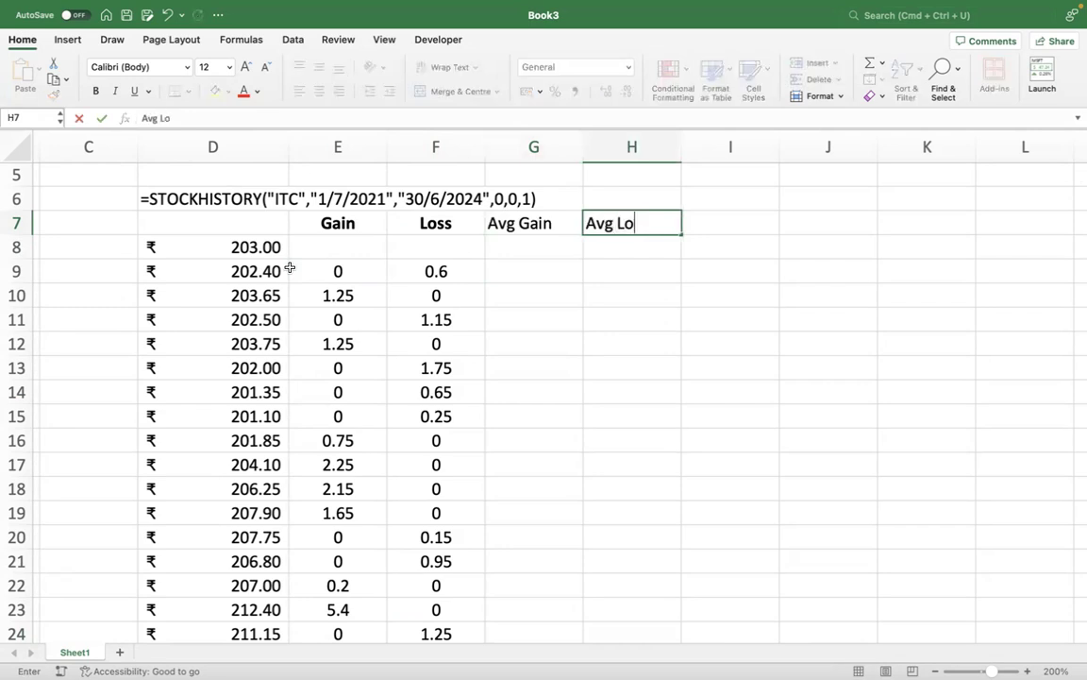
pyautogui.write('ss')
pyautogui.press('Return')
# - Select D9 down to D22 to count the first 14 price rows
pyautogui.press('Down')
pyautogui.press('Down')
pyautogui.press('Down')
pyautogui.press('Down')
pyautogui.press('Down')
pyautogui.press('Down')
pyautogui.press('Down')
pyautogui.press('Down')
pyautogui.press('Up')
pyautogui.press('Up')
pyautogui.press('Up')
pyautogui.press('Up')
pyautogui.press('Up')
pyautogui.press('Up')
pyautogui.press('Up')
pyautogui.press('Up')
pyautogui.press('Up')
pyautogui.press('Down')
pyautogui.press('Down')
pyautogui.press('Left')
pyautogui.press('Left')
pyautogui.press('Left')
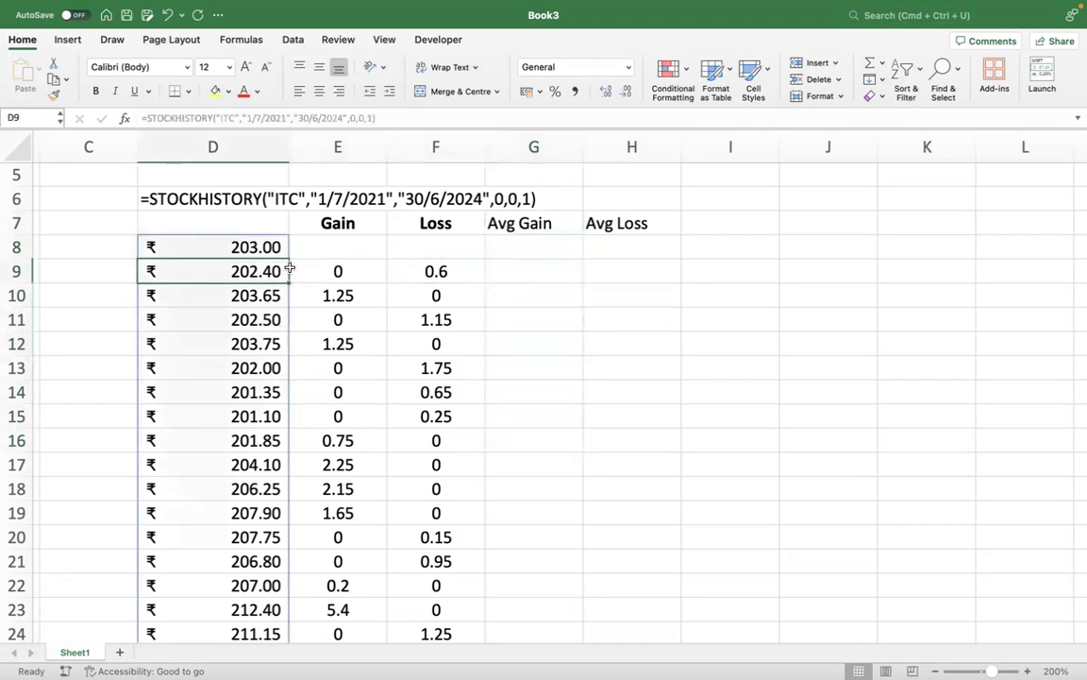
pyautogui.hotkey('shift', 'Down')
pyautogui.hotkey('shift', 'Down')
pyautogui.hotkey('shift', 'Down')
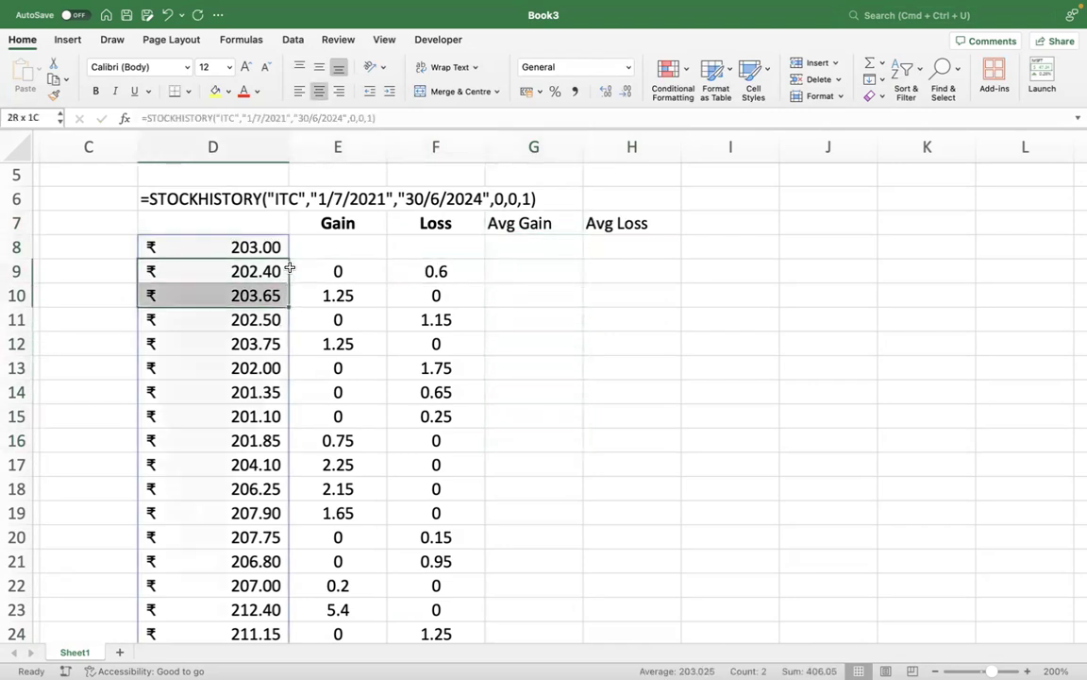
pyautogui.hotkey('shift', 'Down')
pyautogui.hotkey('shift', 'Down')
pyautogui.hotkey('shift', 'Down')
pyautogui.hotkey('shift', 'Down')
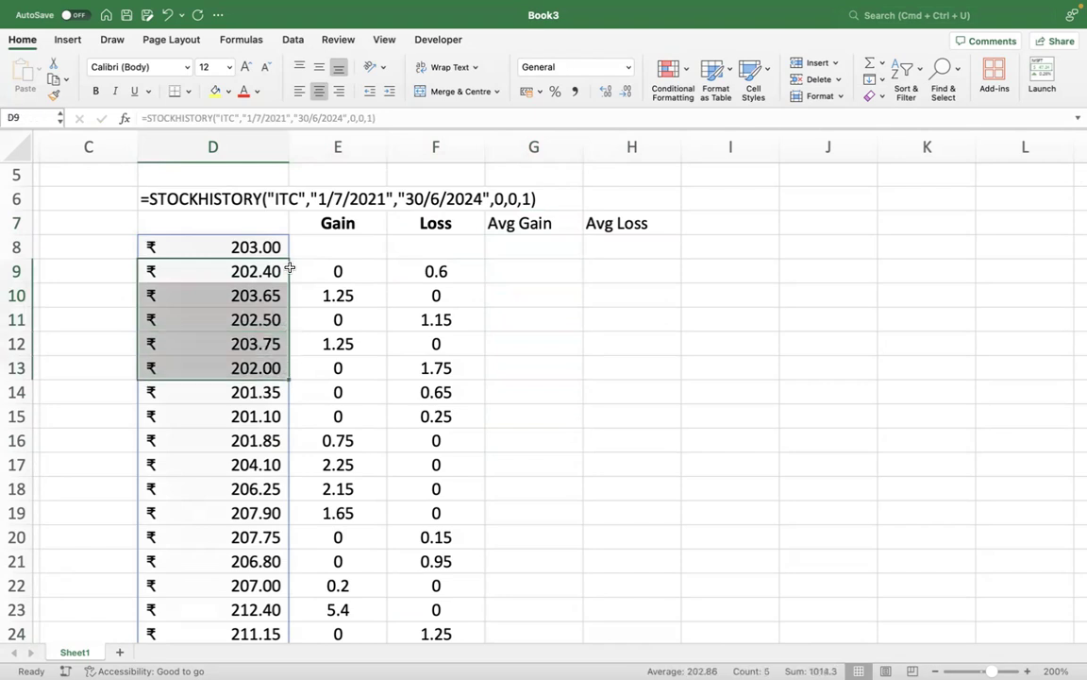
pyautogui.hotkey('shift', 'Down')
pyautogui.hotkey('shift', 'Down')
pyautogui.hotkey('shift', 'Down')
pyautogui.hotkey('shift', 'Down')
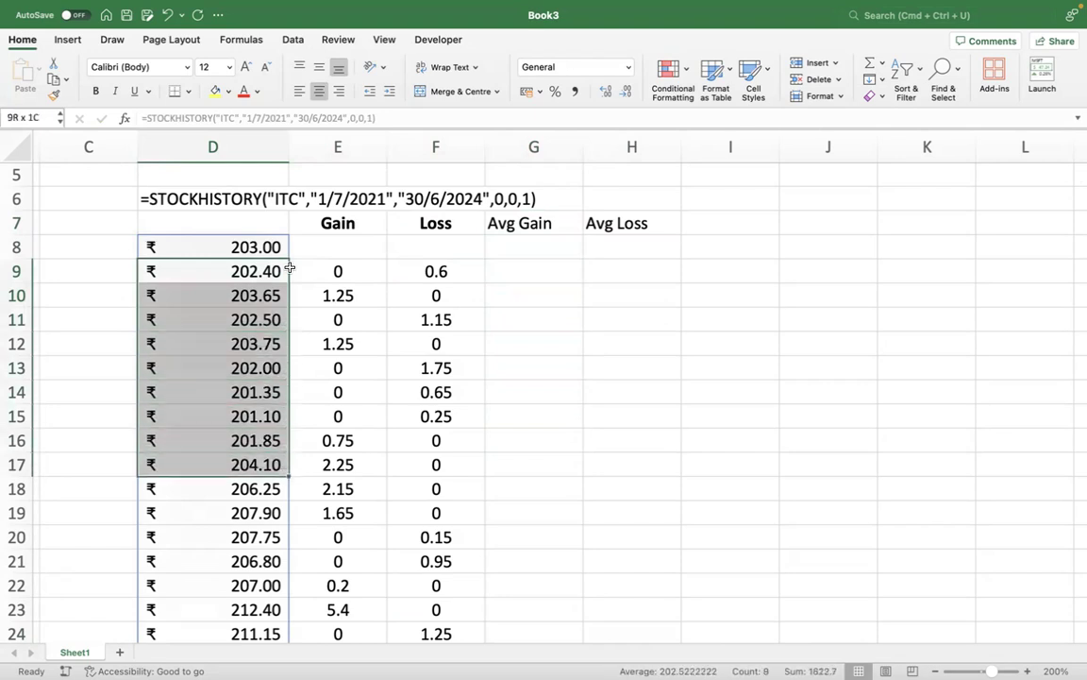
pyautogui.hotkey('shift', 'Down')
pyautogui.hotkey('shift', 'Down')
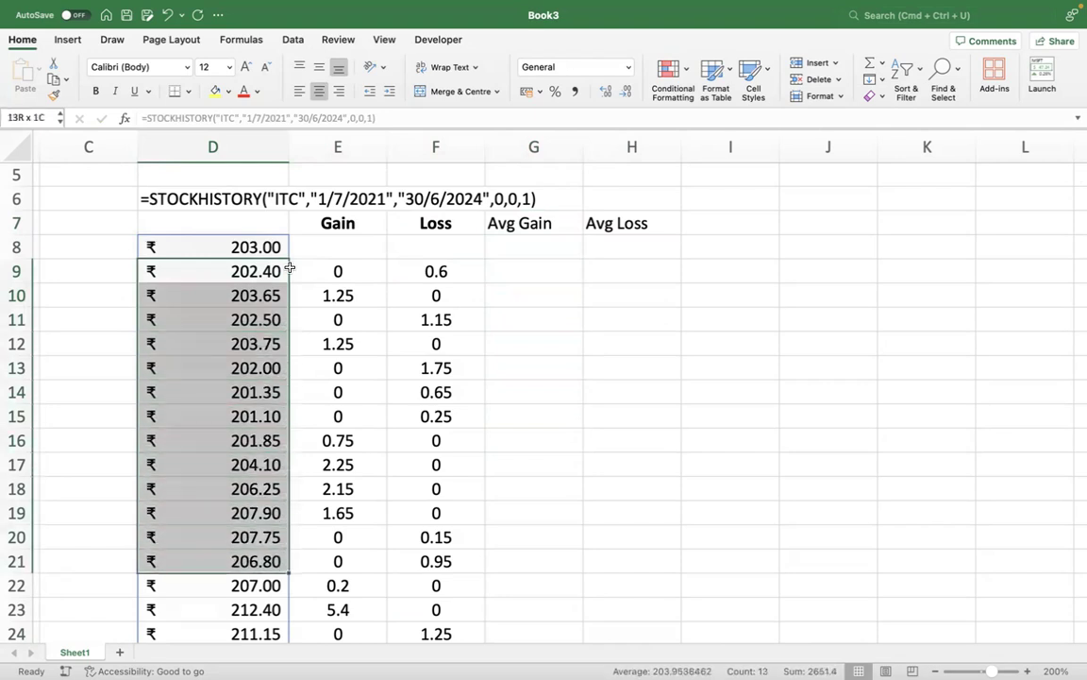
# - Average the 14 gains in G22, copy it to H22 for losses, and show two decimals (0.68, 0.39)
pyautogui.click(361, 587)
pyautogui.press('Right')
pyautogui.press('Right')
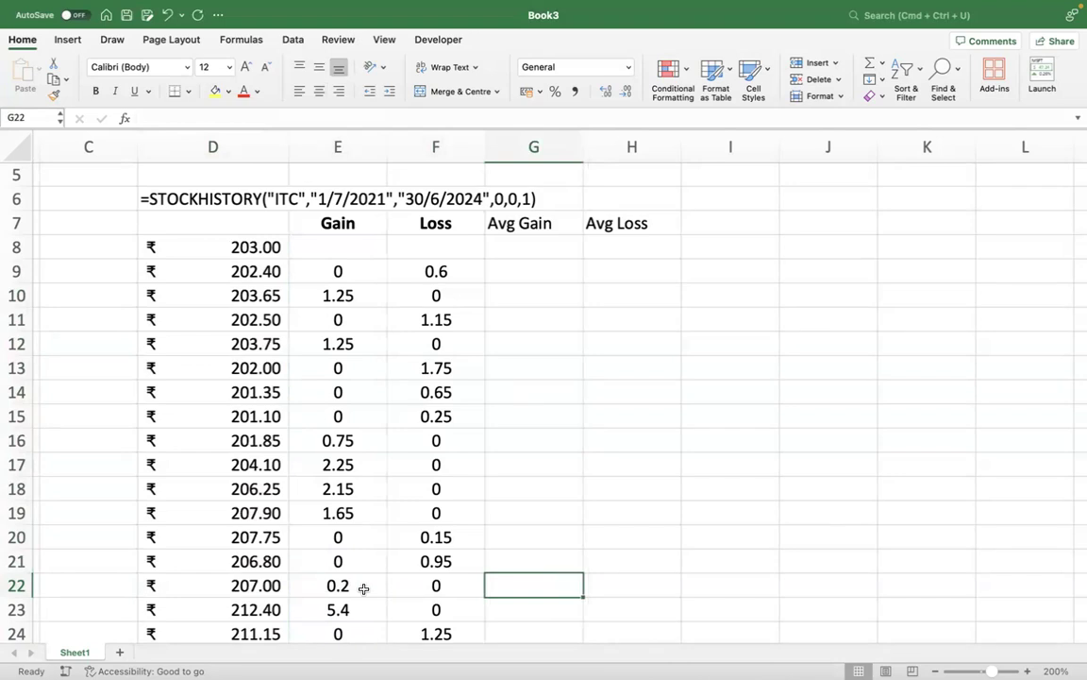
pyautogui.write('=average(')
pyautogui.click(364, 589)
pyautogui.press('super+shift+Up')
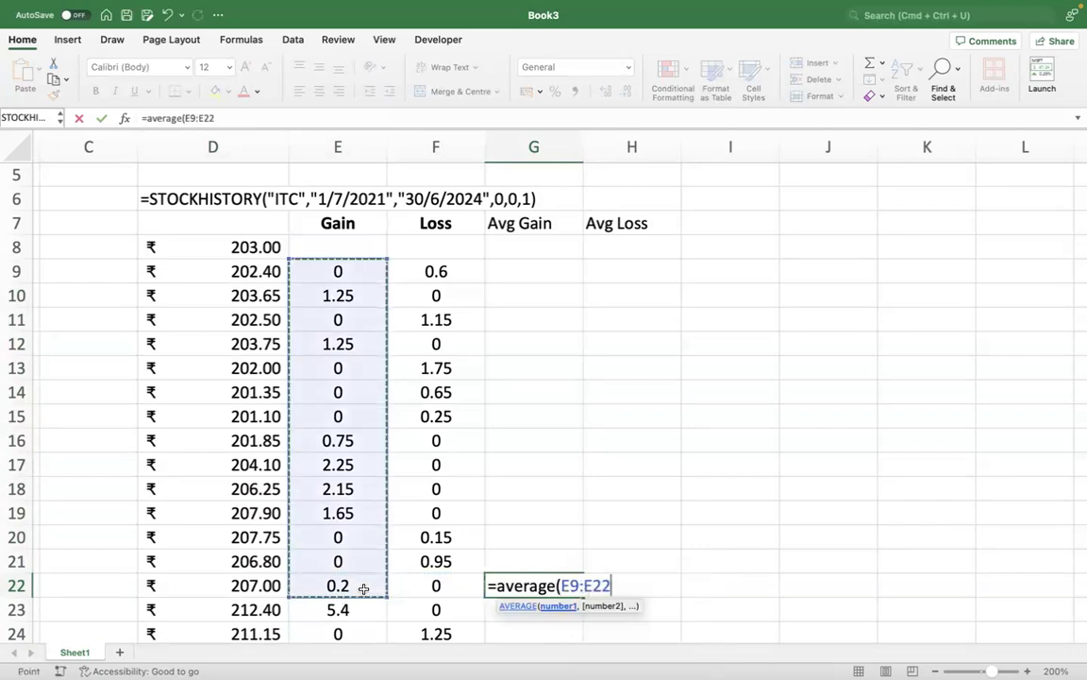
pyautogui.write(')')
pyautogui.press('Return')
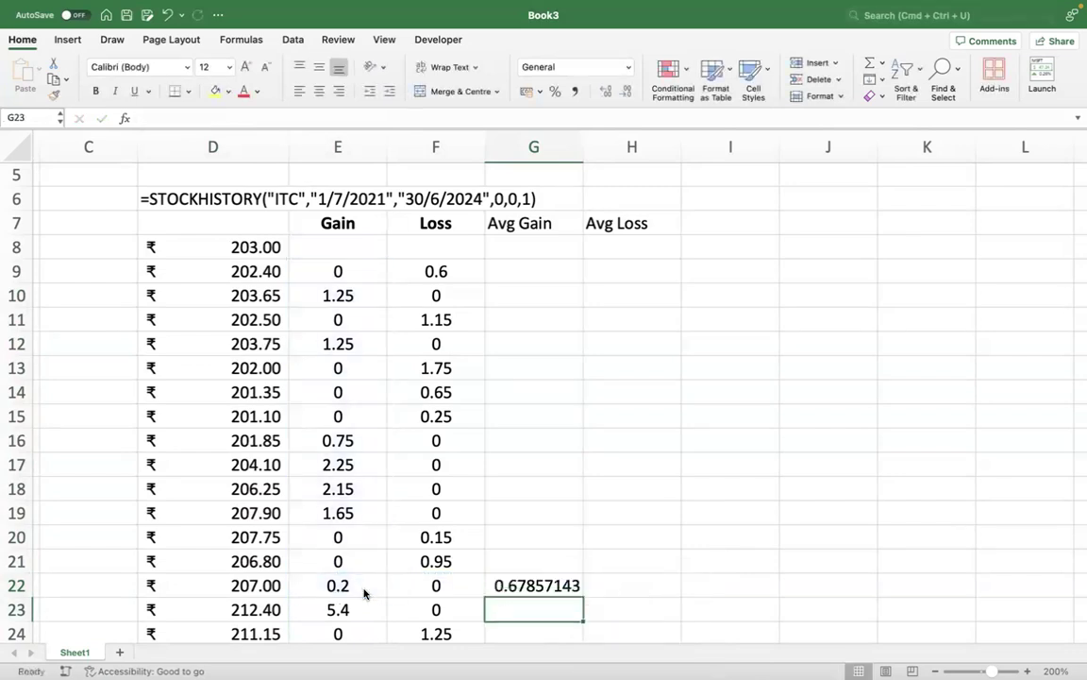
pyautogui.press('Up')
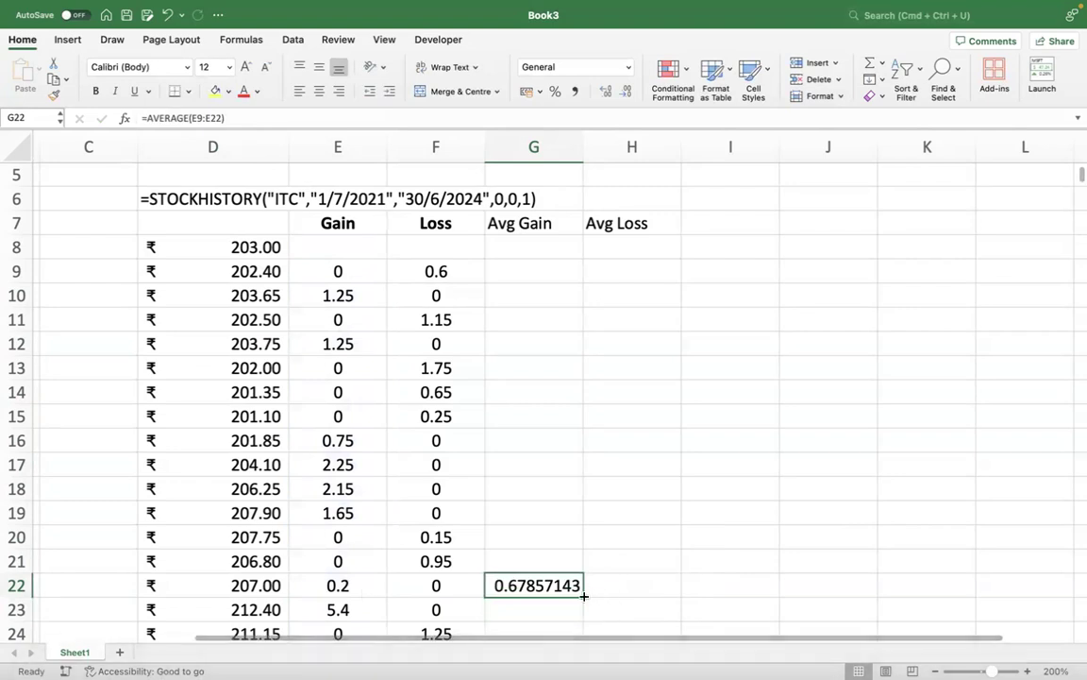
pyautogui.moveTo(583, 595); pyautogui.dragTo(651, 595)
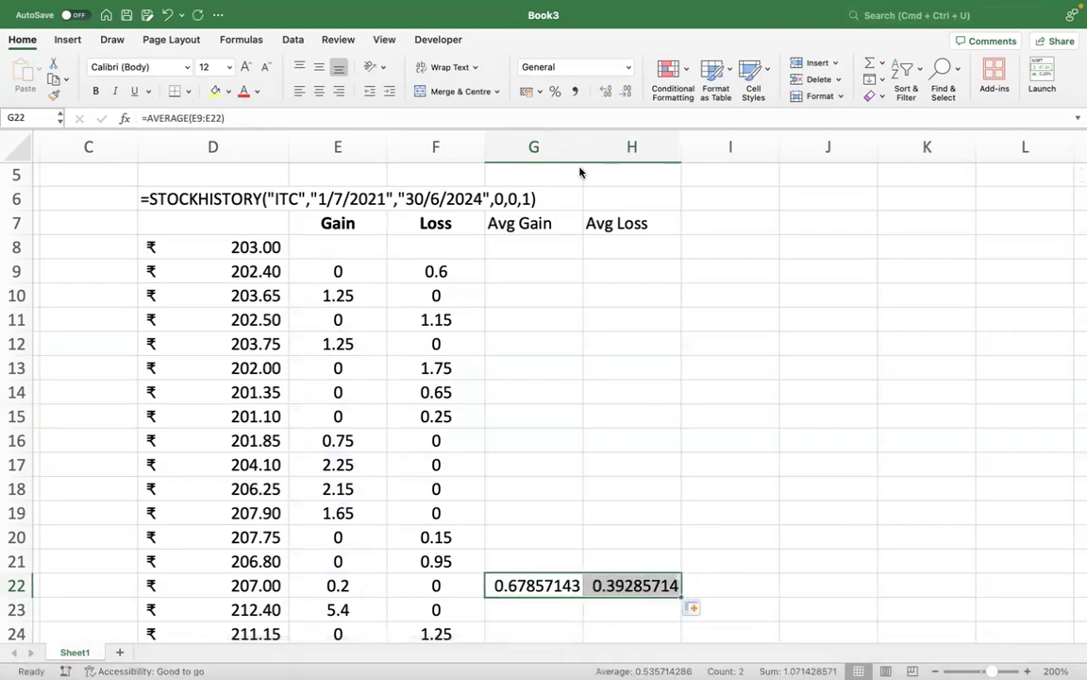
pyautogui.click(574, 92)
pyautogui.click(760, 507)
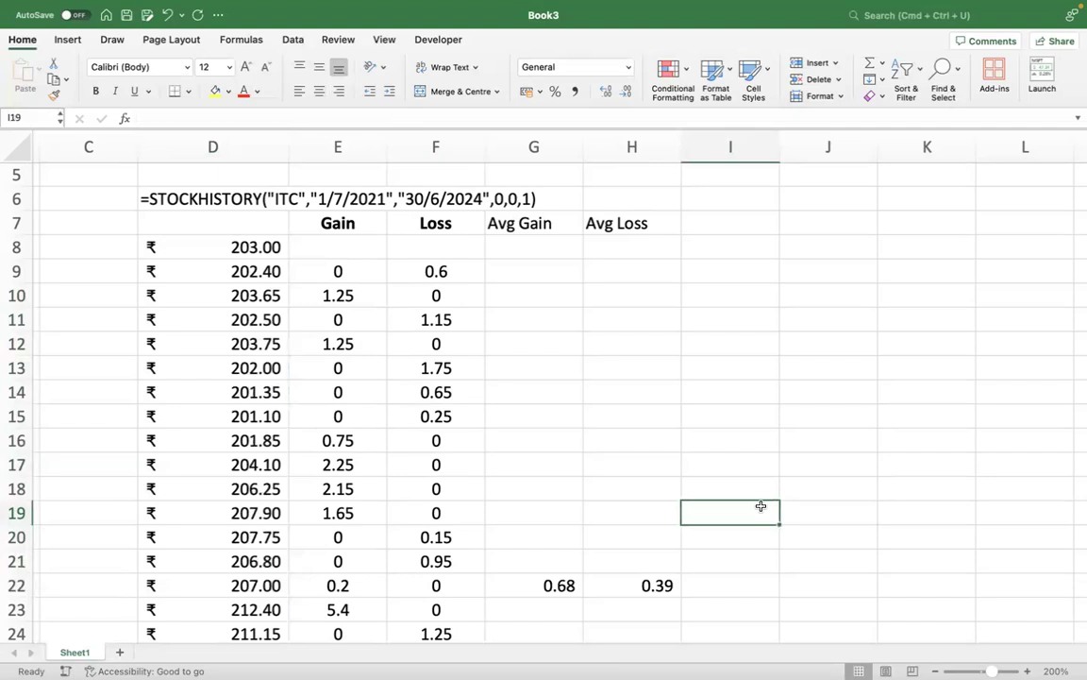
# - Add an RS heading in I7 and =G22/H22 in I22, formatted to show 1.73
pyautogui.click(706, 218)
pyautogui.write('RS')
pyautogui.press('Return')
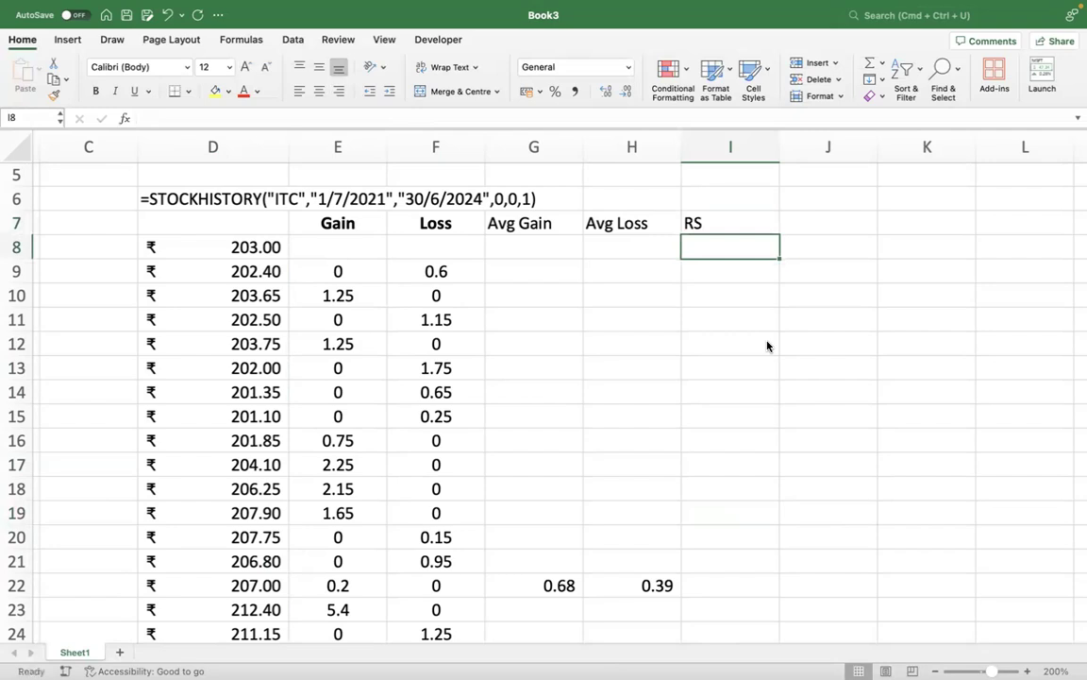
pyautogui.press('Down')
pyautogui.press('Down')
pyautogui.press('Down')
pyautogui.press('Down')
pyautogui.press('Down')
pyautogui.press('Down')
pyautogui.press('Down')
pyautogui.press('Down')
pyautogui.press('Down')
pyautogui.press('Down')
pyautogui.press('Down')
pyautogui.press('Down')
pyautogui.press('Down')
pyautogui.press('Down')
pyautogui.press('Down')
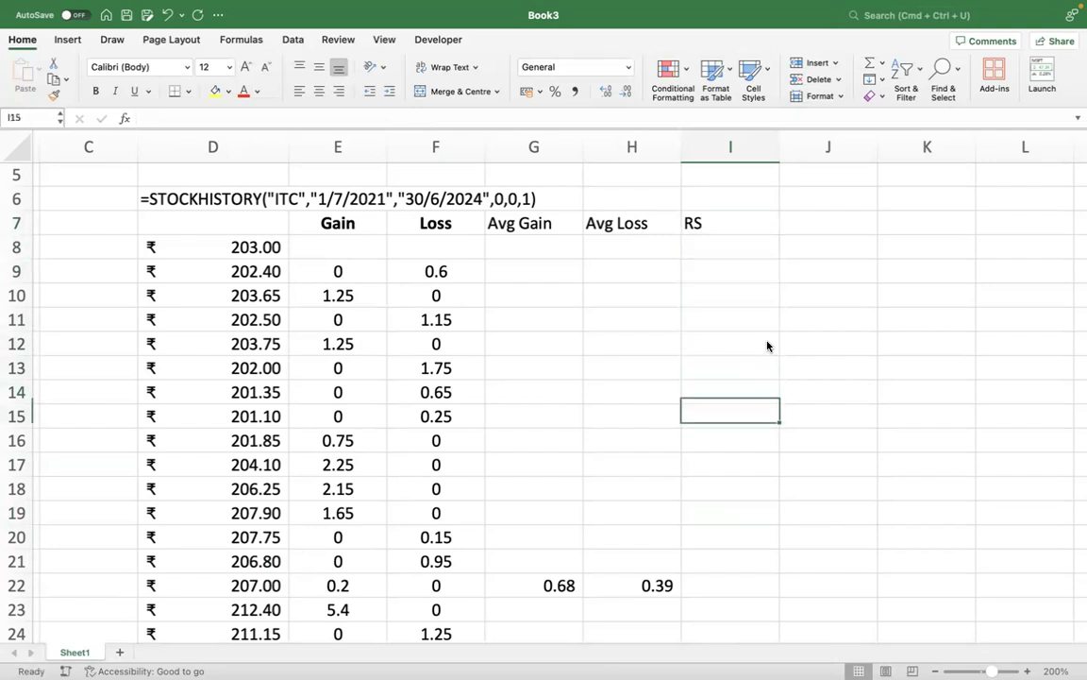
pyautogui.press('Up')
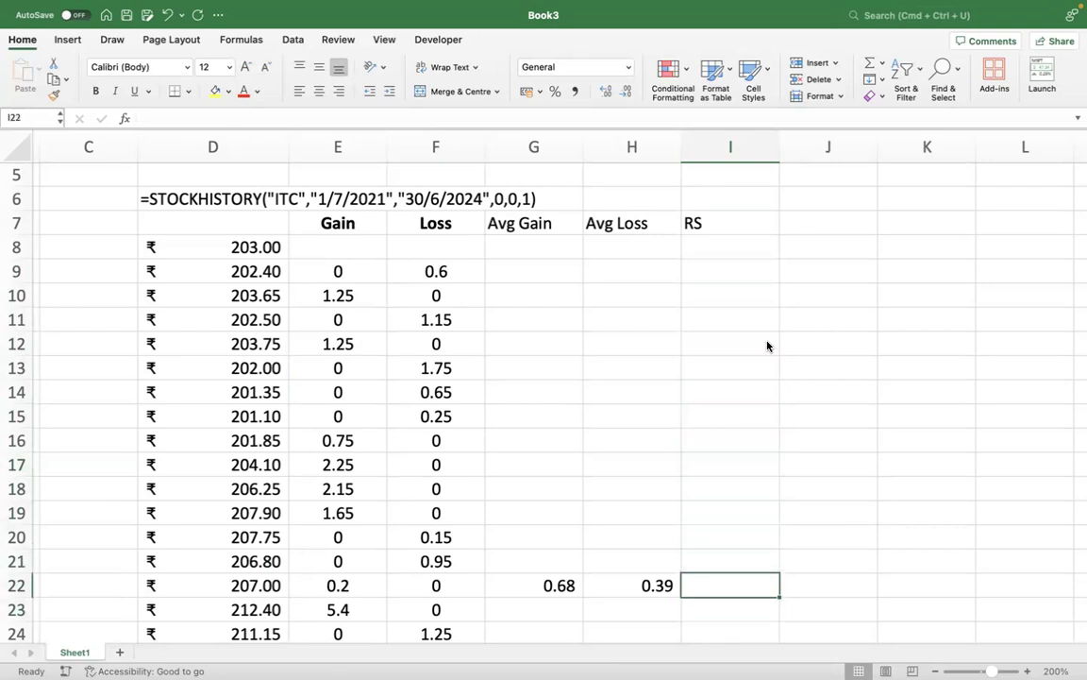
pyautogui.write('=')
pyautogui.press('Left')
pyautogui.press('Left')
pyautogui.write('/')
pyautogui.press('Left')
pyautogui.press('Return')
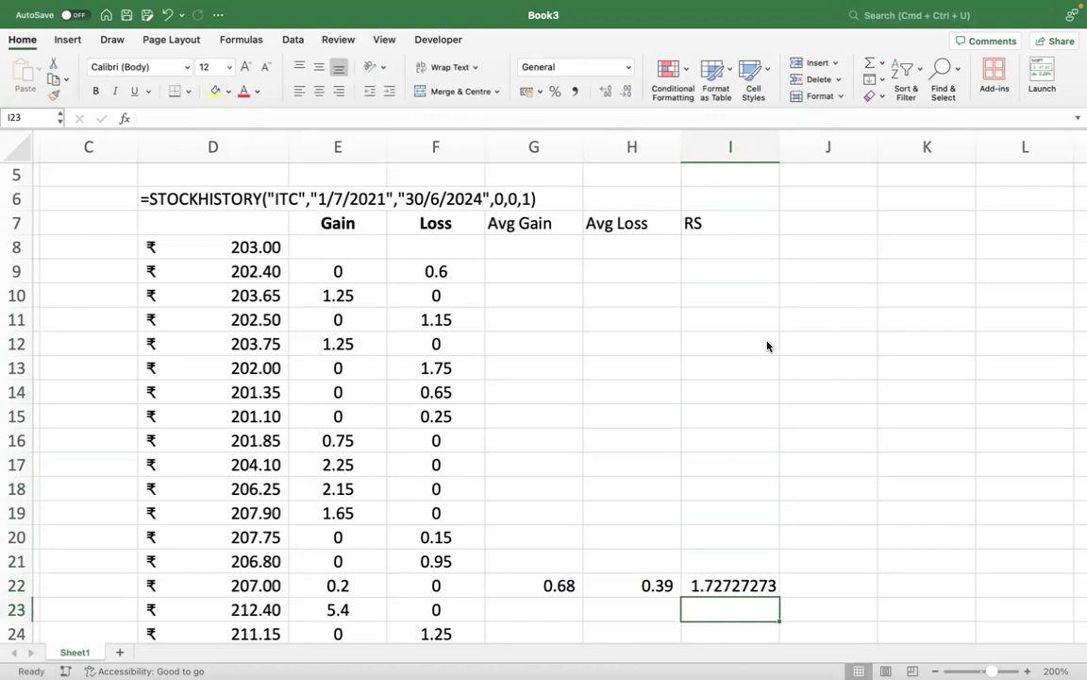
pyautogui.press('Up')
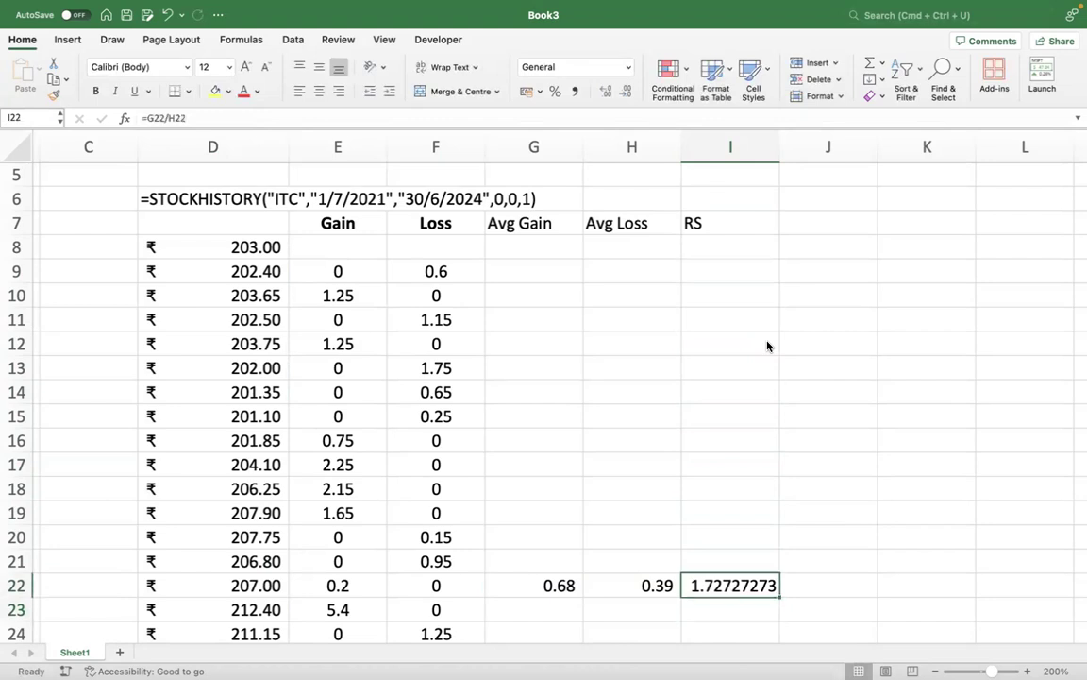
pyautogui.click(576, 91)
# - Add an RSI heading in J7 and =100-100/(1+I22) in J22, giving 63.33
pyautogui.click(809, 222)
pyautogui.write('RSI')
pyautogui.press('Return')
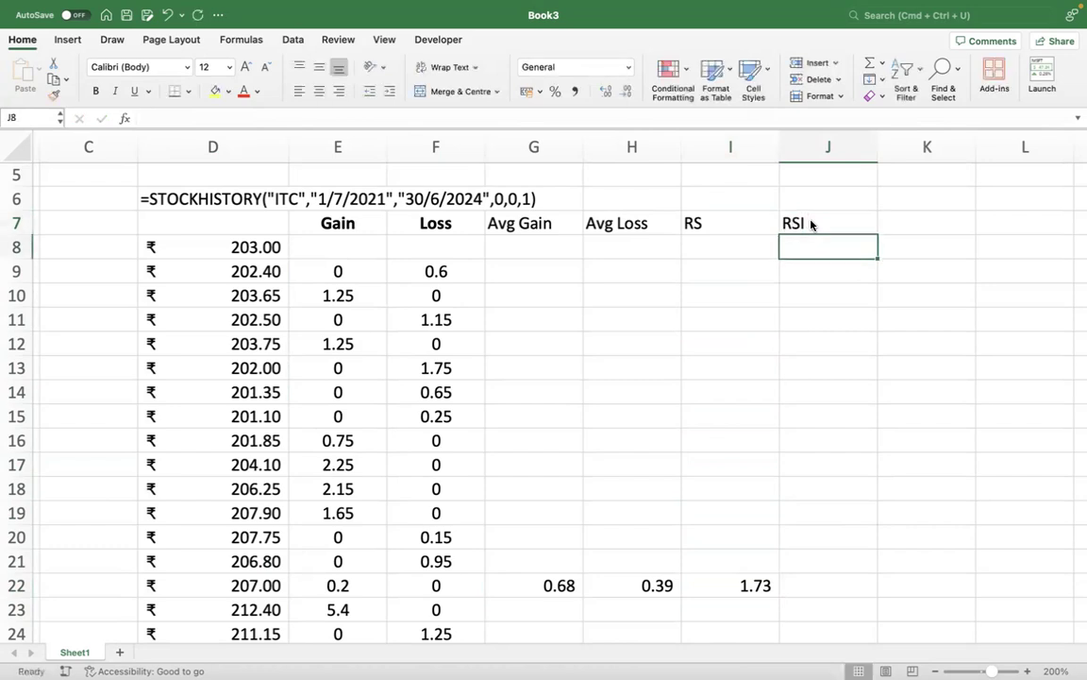
pyautogui.press('Down')
pyautogui.press('Down')
pyautogui.press('Down')
pyautogui.press('Down')
pyautogui.press('Down')
pyautogui.press('Down')
pyautogui.press('Down')
pyautogui.press('Down')
pyautogui.press('Down')
pyautogui.press('Down')
pyautogui.press('Down')
pyautogui.press('Down')
pyautogui.press('Down')
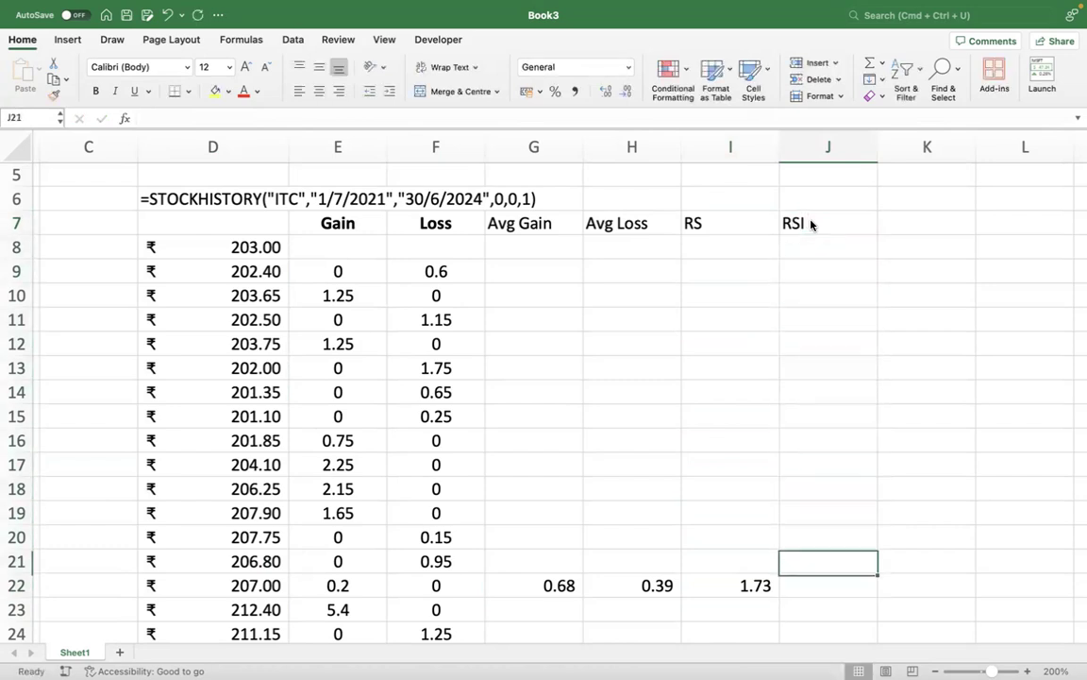
pyautogui.press('Down')
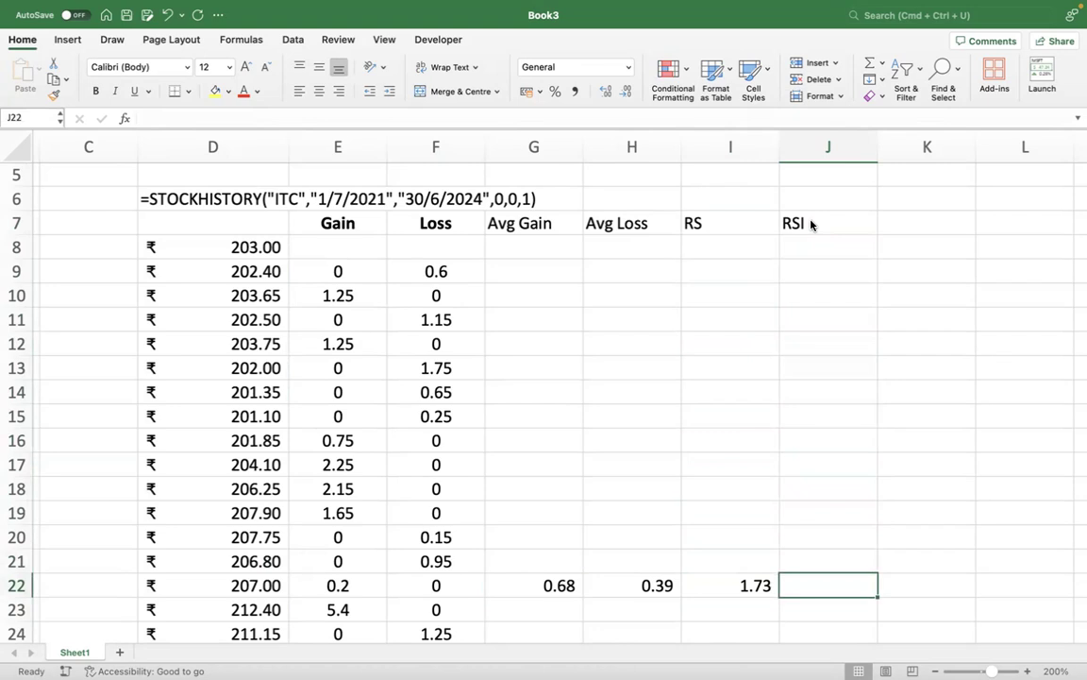
pyautogui.write('=100-')
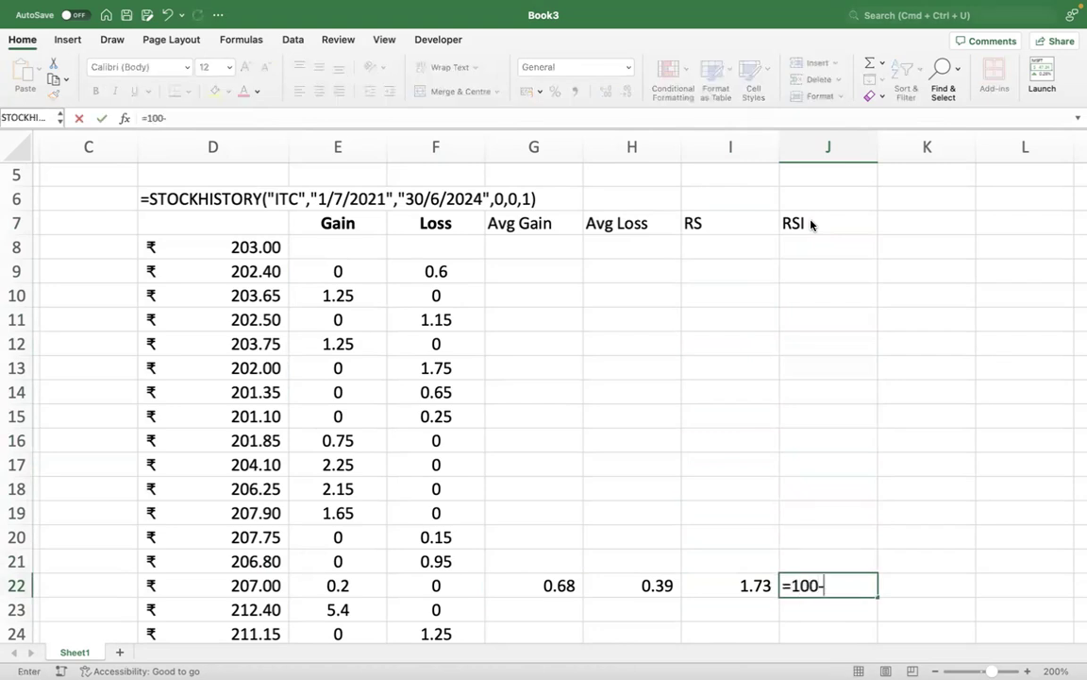
pyautogui.write('100/(1+')
pyautogui.press('Left')
pyautogui.press('Left')
pyautogui.press('Right')
pyautogui.write(')')
pyautogui.press('Return')
pyautogui.press('Up')
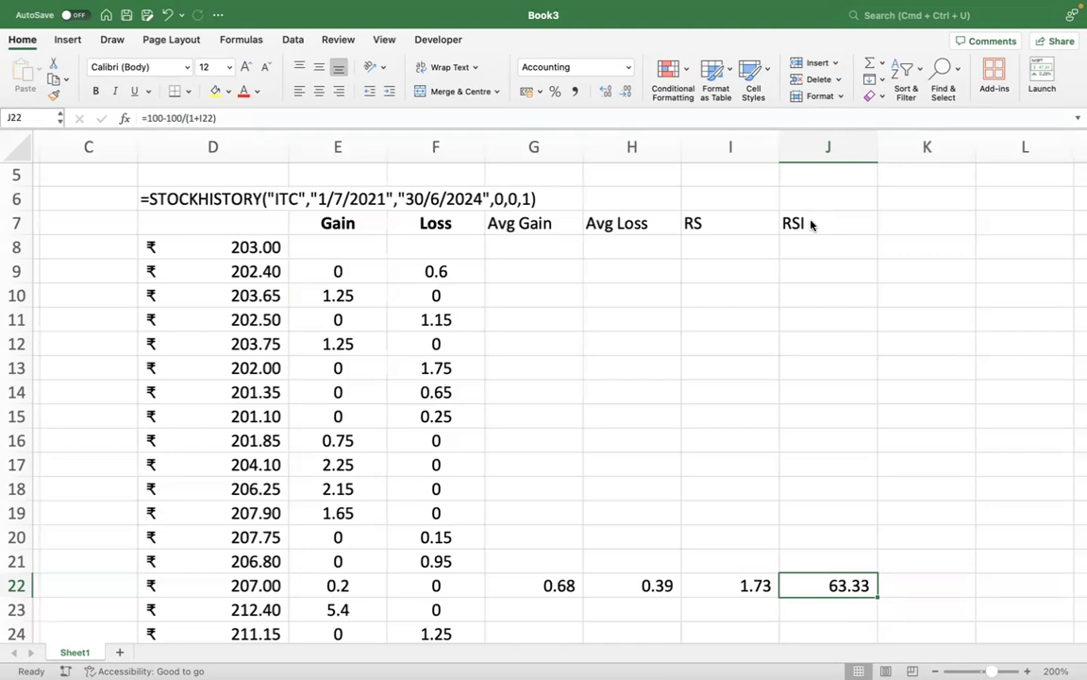
# - Enter =(G22*13+E23)/14 in G23 for a smoothed average gain of 1.02
pyautogui.click(562, 614)
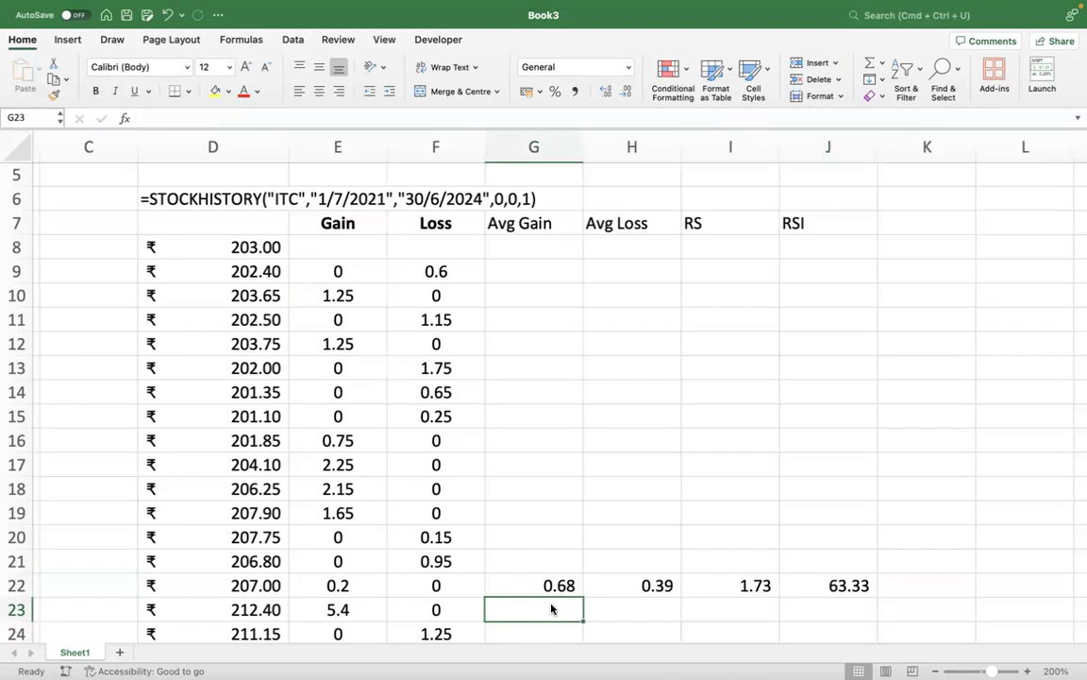
pyautogui.write('=')
pyautogui.press('Up')
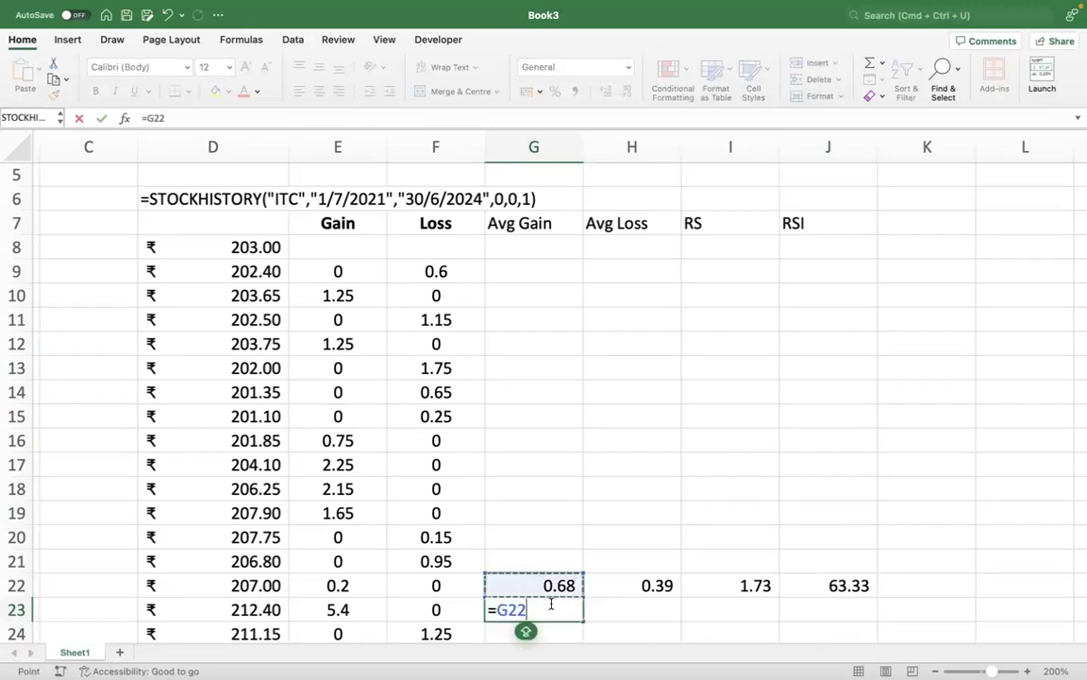
pyautogui.write('*13+')
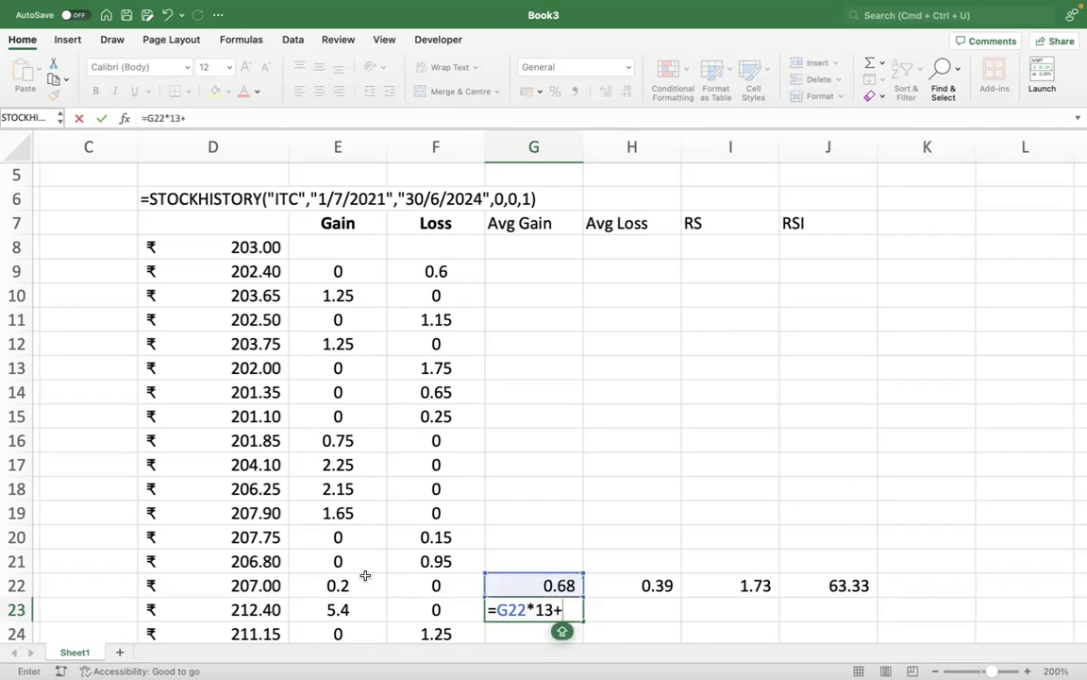
pyautogui.click(316, 609)
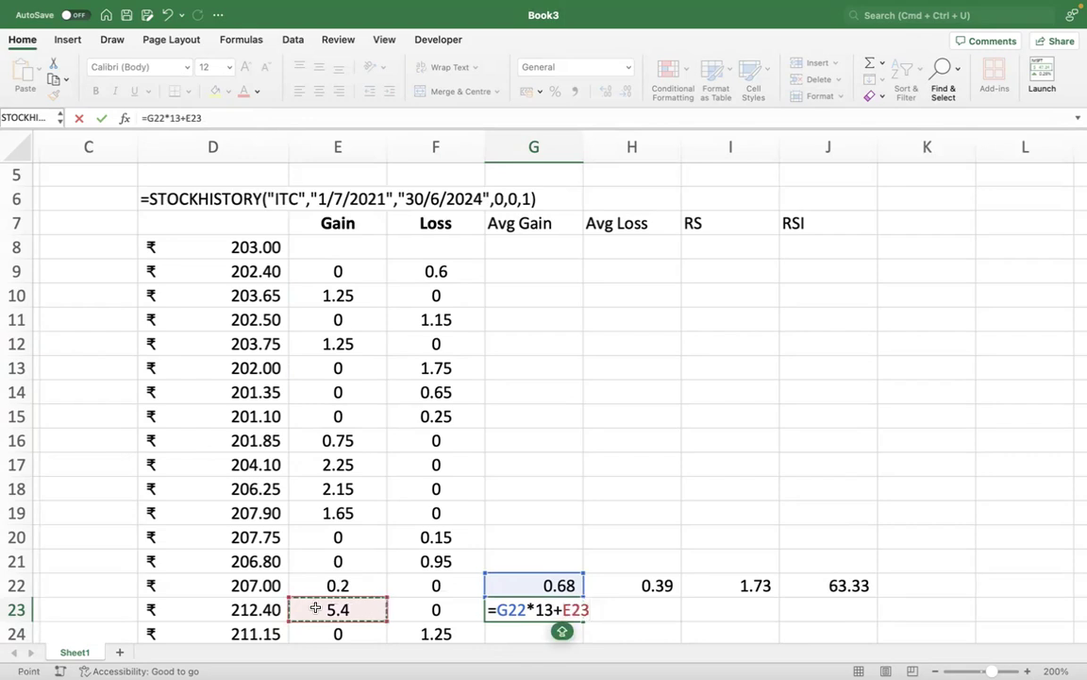
pyautogui.click(144, 118)
pyautogui.write('(')
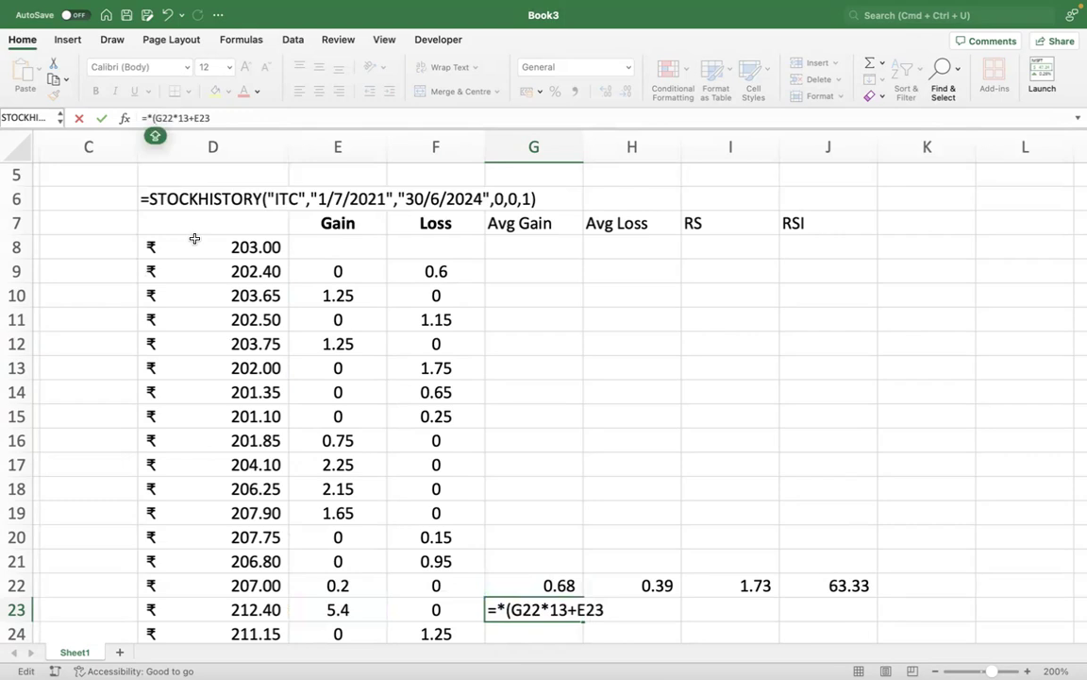
pyautogui.press('BackSpace')
pyautogui.write('(')
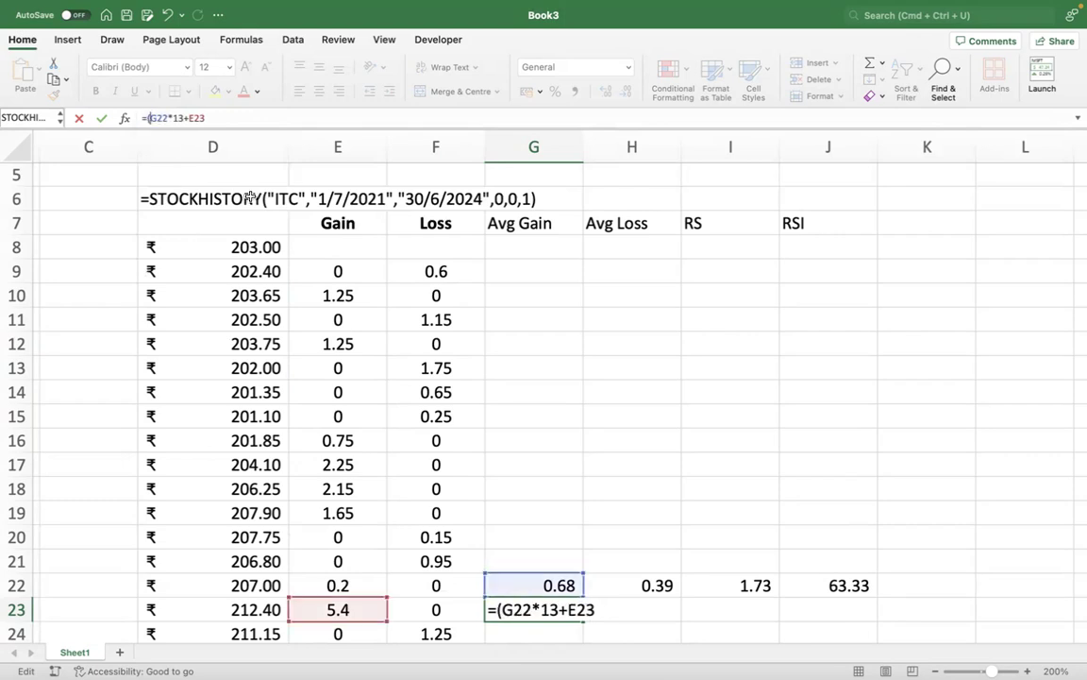
pyautogui.click(241, 115)
pyautogui.write(')/14')
pyautogui.press('Return')
pyautogui.moveTo(644, 656)
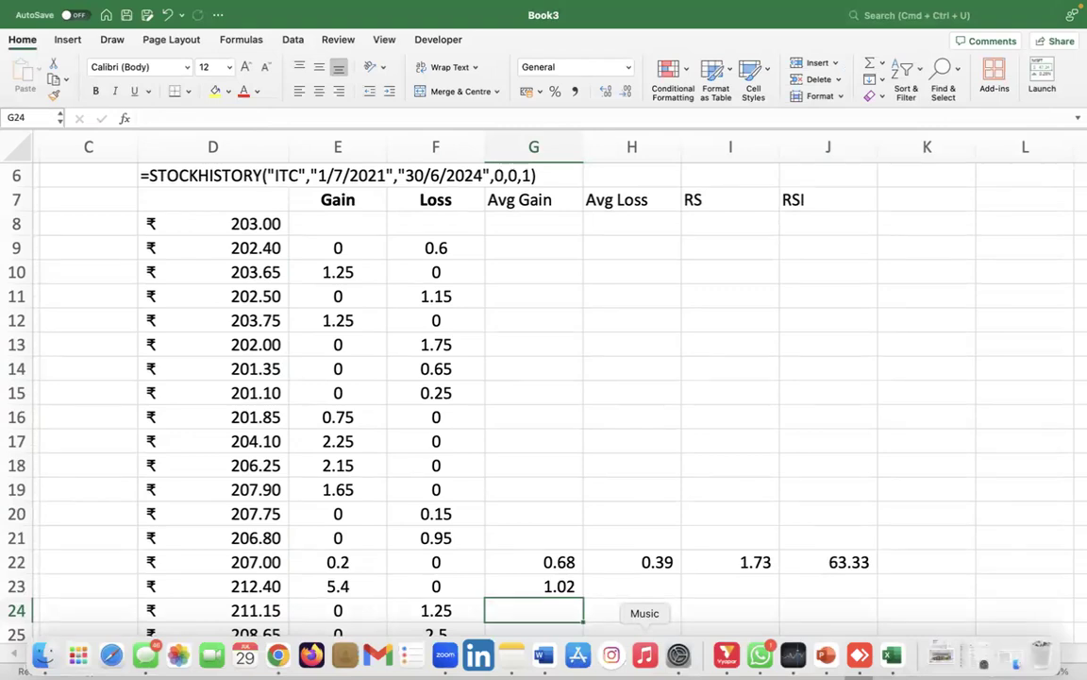
# - Copy G23's smoothed formula across to H23 as =(H22*13+F23)/14 for the average loss
pyautogui.scroll(-3, 609, 566)
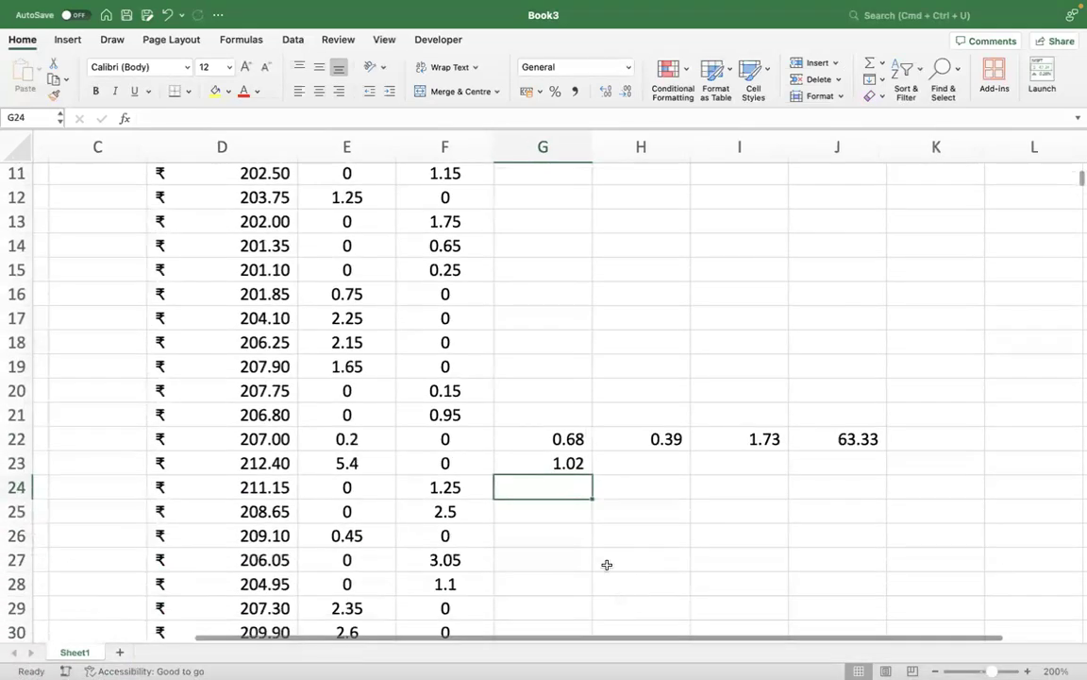
pyautogui.click(566, 455)
pyautogui.moveTo(596, 472); pyautogui.dragTo(701, 485)
pyautogui.doubleClick(658, 463)
pyautogui.scroll(3, 829, 349)
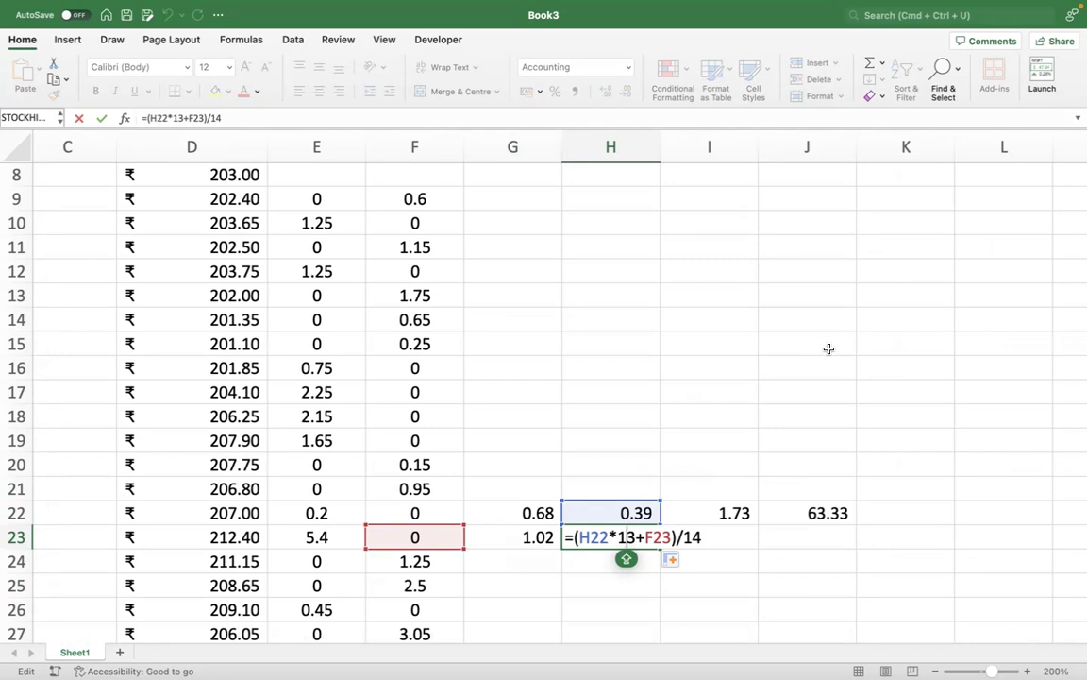
pyautogui.hotkey('ctrl', 'Return')
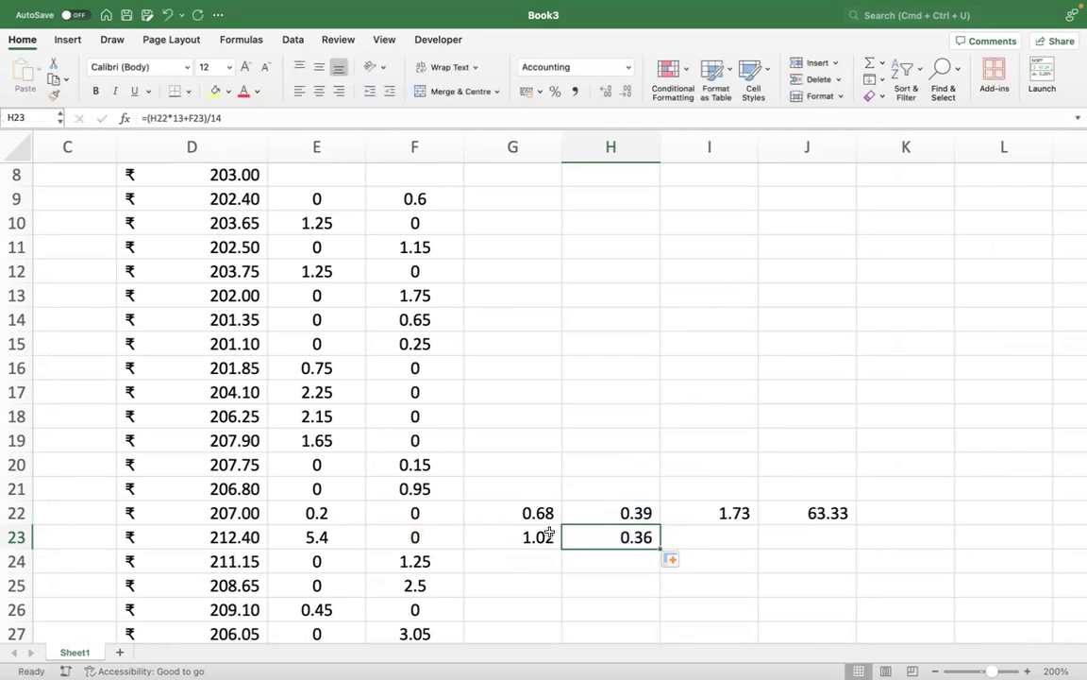
# - Fill the smoothed average gain and loss formulas in G23:H23 down to row 750
pyautogui.moveTo(525, 533); pyautogui.dragTo(658, 634)
pyautogui.click(620, 572)
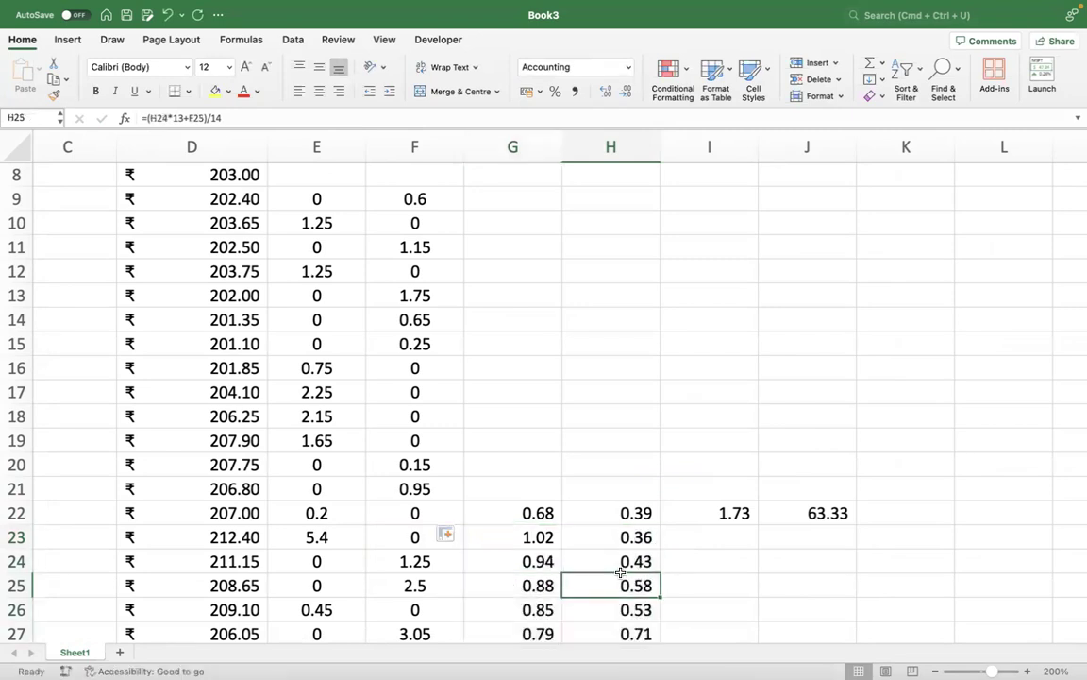
pyautogui.press('super+Down')
pyautogui.press('Left')
pyautogui.press('super+Up')
pyautogui.press('Up')
pyautogui.press('Up')
pyautogui.press('Up')
pyautogui.press('Up')
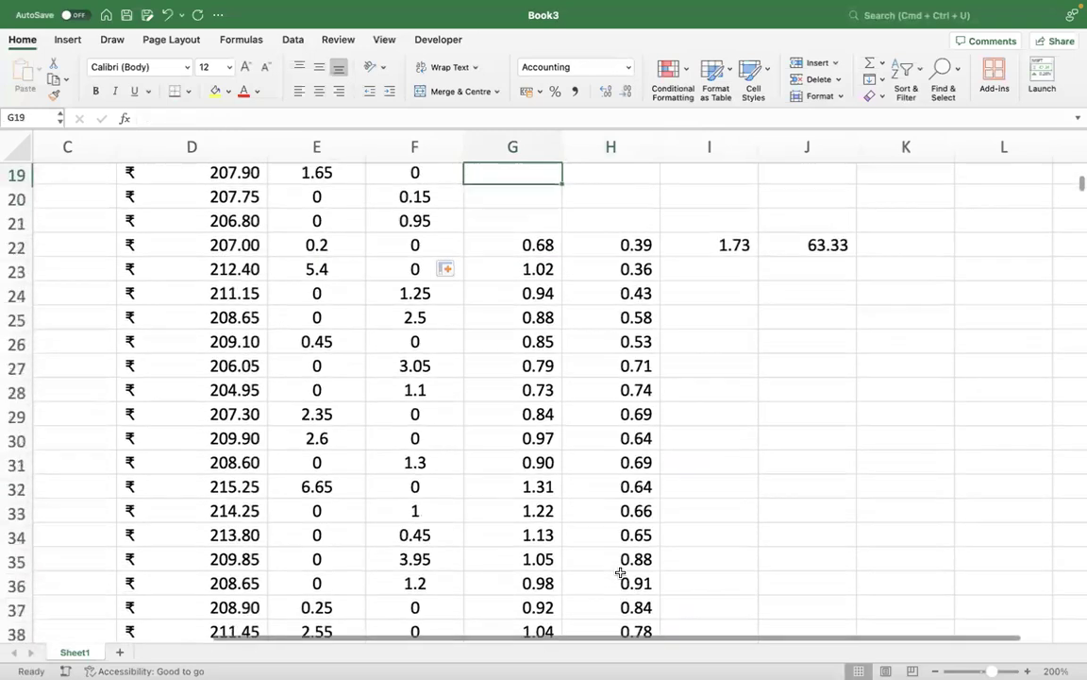
# - Fill the RS formula from I22 down column I and the RSI formula from J22 down column J
pyautogui.press('Up')
pyautogui.press('Up')
pyautogui.press('Up')
pyautogui.press('Up')
pyautogui.press('Up')
pyautogui.press('Up')
pyautogui.press('Up')
pyautogui.press('Up')
pyautogui.press('Up')
pyautogui.press('Up')
pyautogui.press('Up')
pyautogui.press('Up')
pyautogui.press('Up')
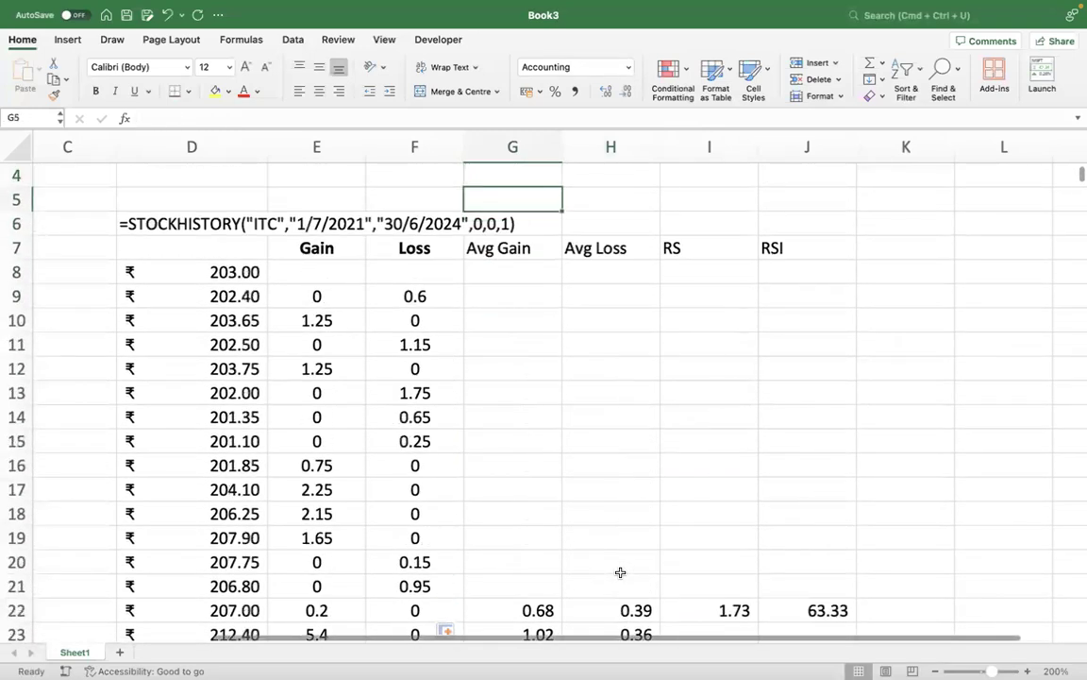
pyautogui.press('Down')
pyautogui.press('Down')
pyautogui.press('Down')
pyautogui.press('Down')
pyautogui.press('Down')
pyautogui.press('Down')
pyautogui.press('Down')
pyautogui.press('Down')
pyautogui.press('Down')
pyautogui.press('Down')
pyautogui.press('Down')
pyautogui.press('Down')
pyautogui.press('Down')
pyautogui.press('Down')
pyautogui.press('Down')
pyautogui.press('Right')
pyautogui.press('Right')
pyautogui.press('Down')
pyautogui.press('Down')
pyautogui.scroll(-5, 886, 552)
pyautogui.doubleClick(756, 370)
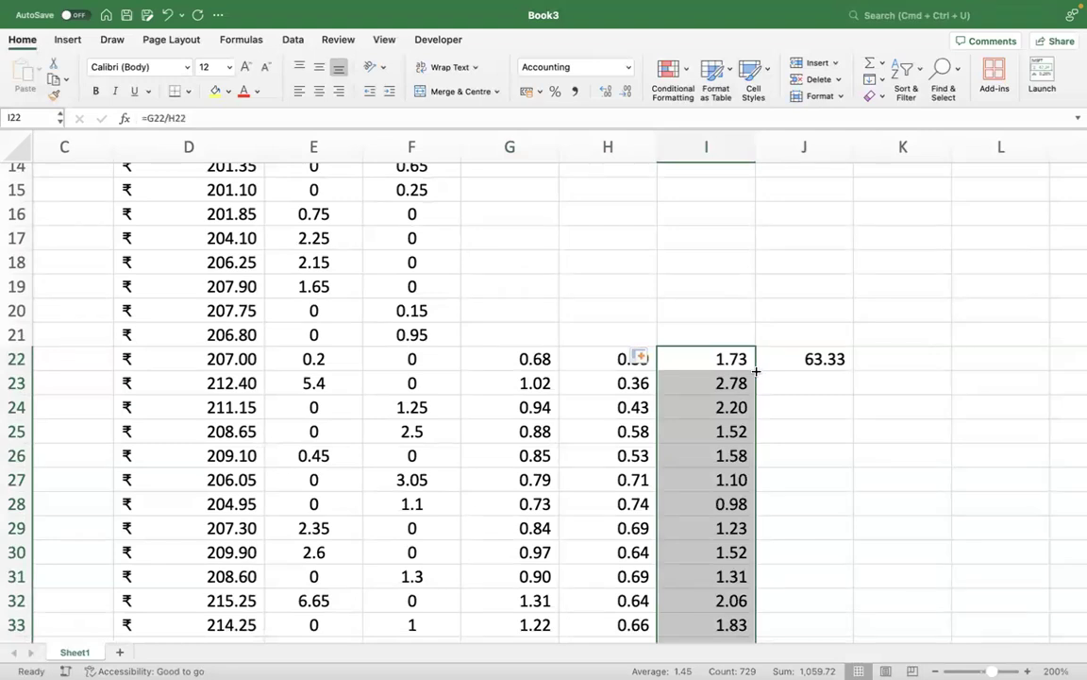
pyautogui.click(823, 360)
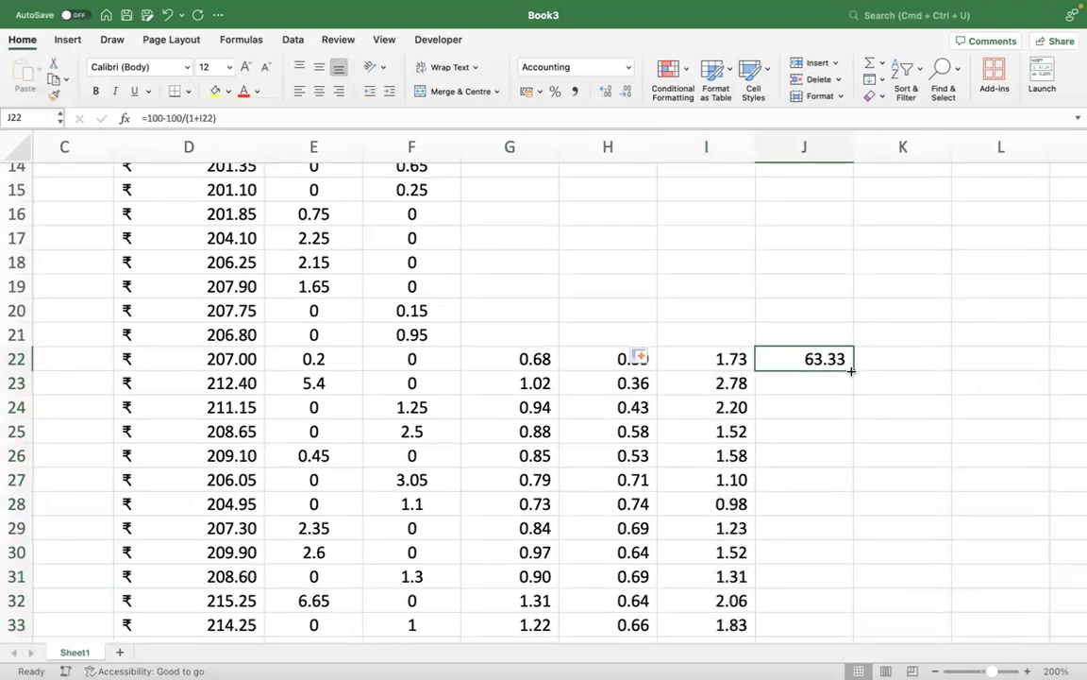
pyautogui.doubleClick(852, 371)
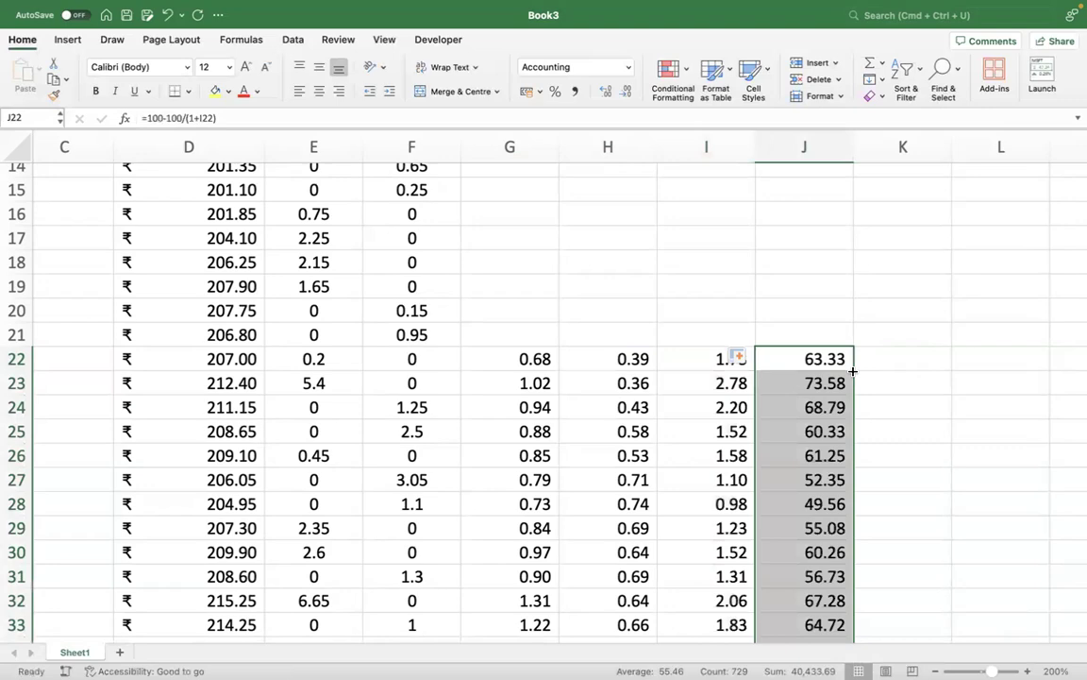
pyautogui.scroll(-10, 851, 496)
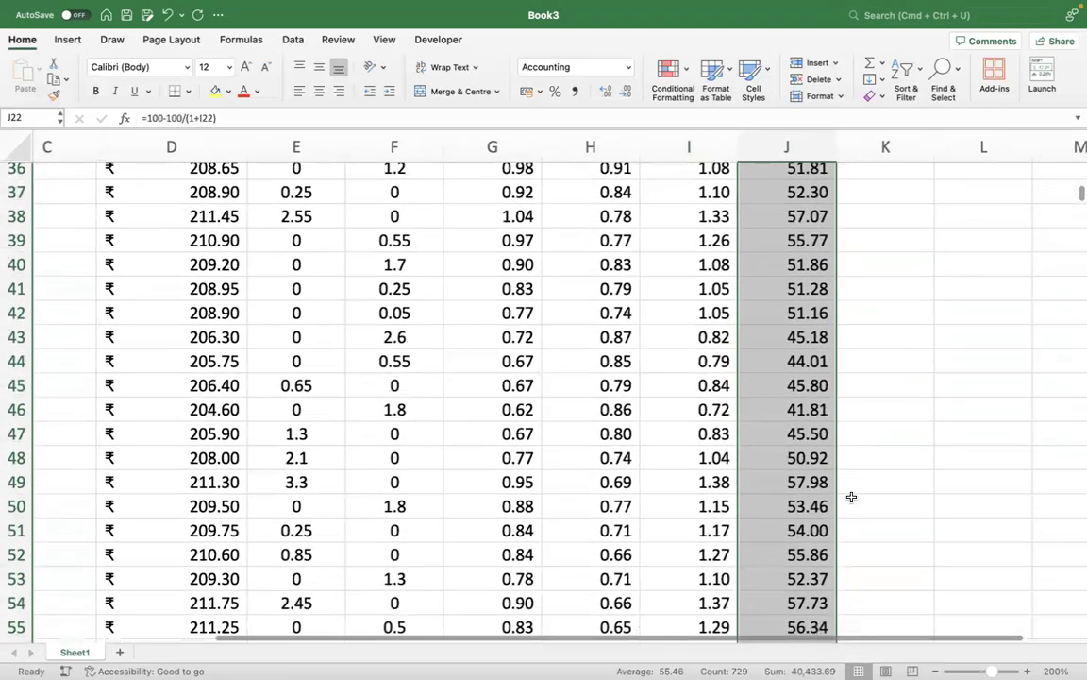
pyautogui.scroll(-12, 852, 497)
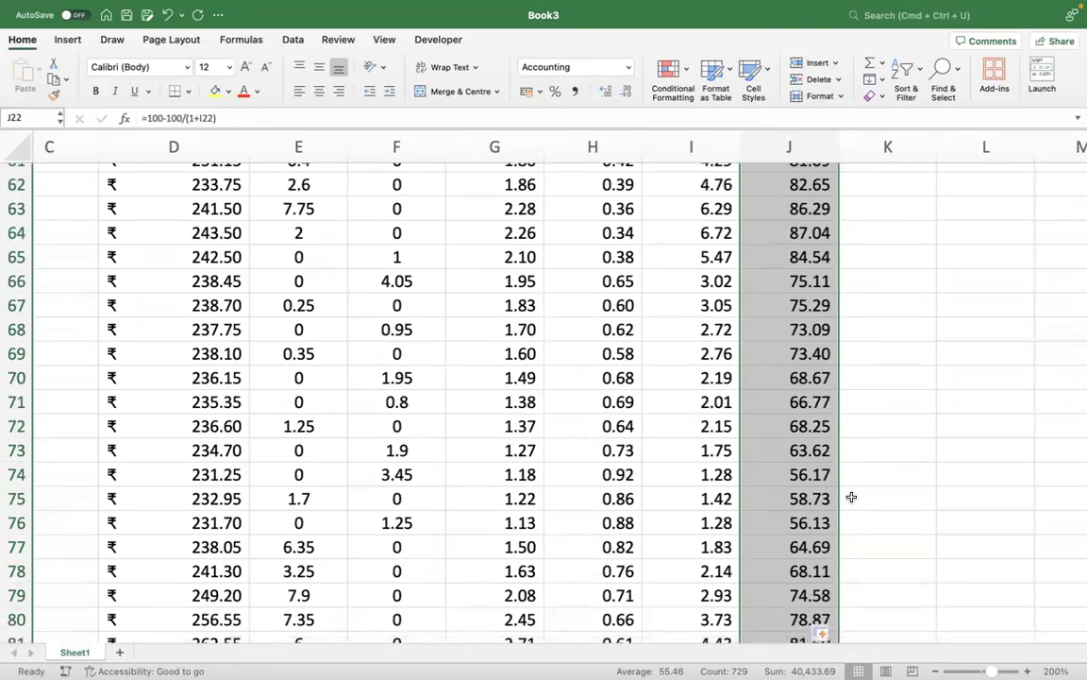
# - Insert a recommended line chart of the RSI values in column J
pyautogui.click(63, 39)
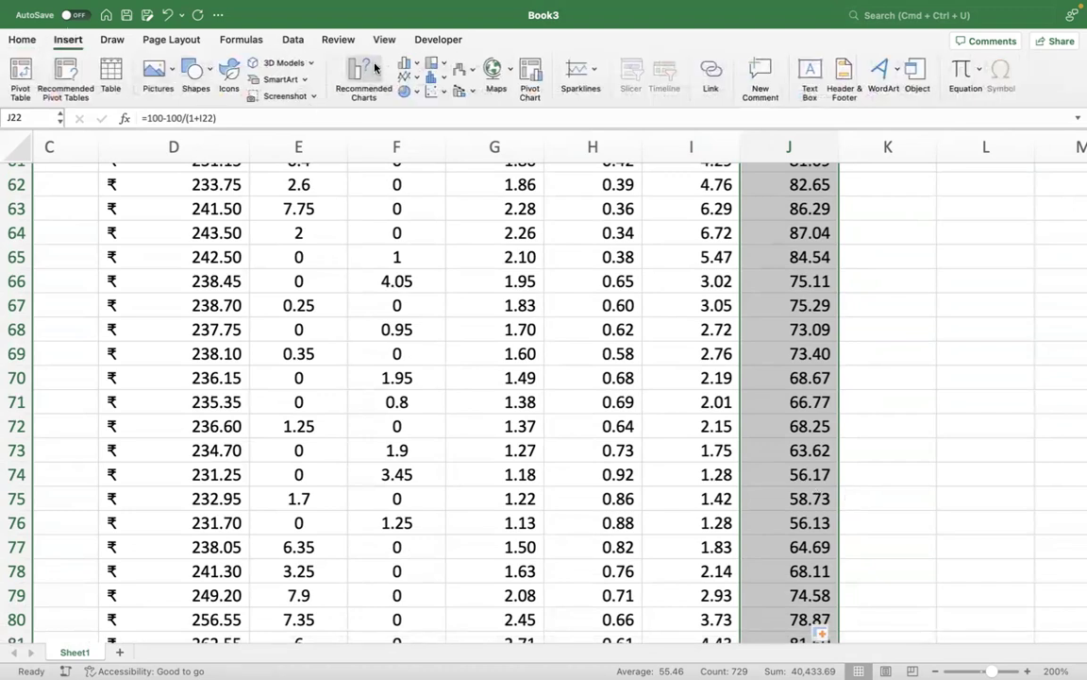
pyautogui.click(340, 64)
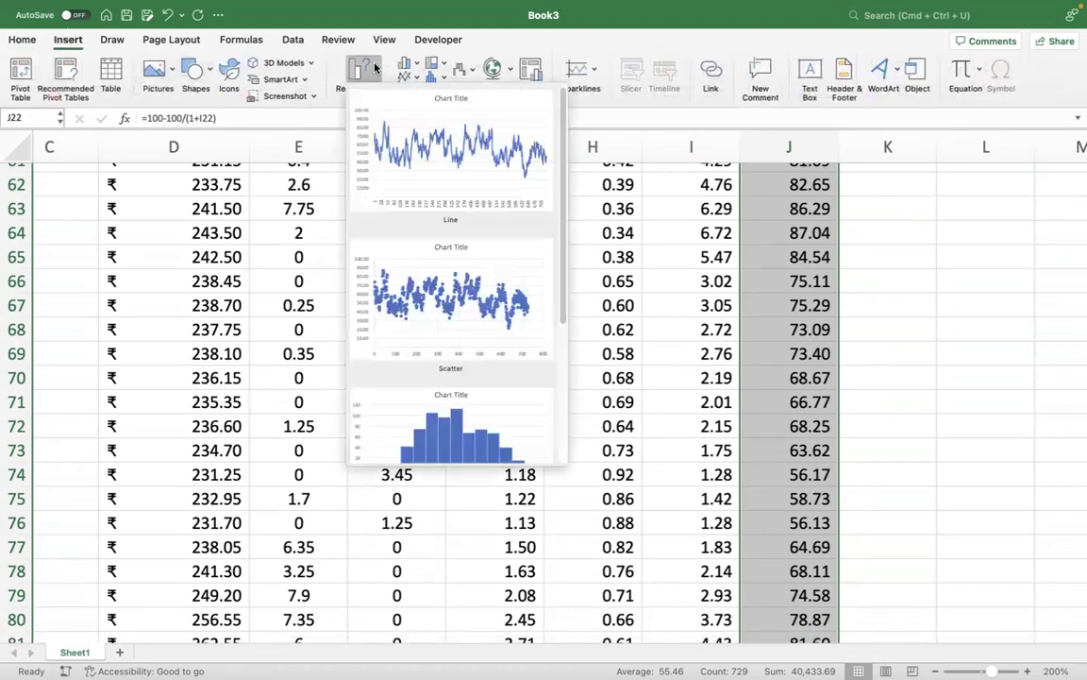
pyautogui.click(472, 181)
# - Move the RSI line chart off the data to the right of column J
pyautogui.moveTo(454, 235); pyautogui.dragTo(1038, 206)
pyautogui.hscroll(2, 620, 251)
pyautogui.scroll(1, 620, 250)
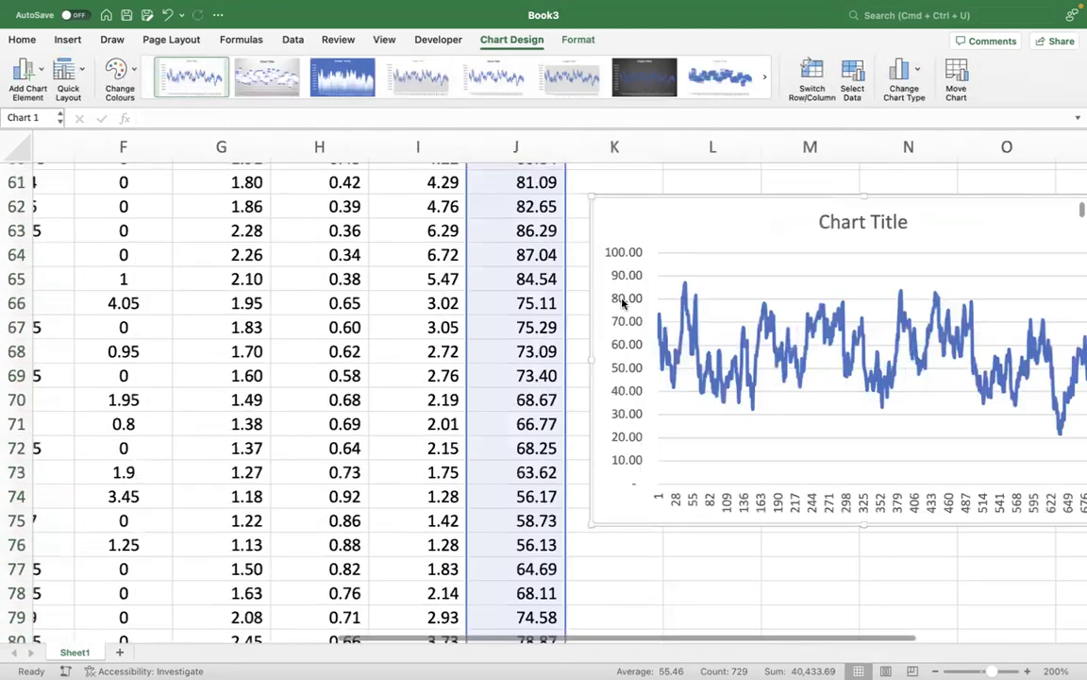
pyautogui.hscroll(6, 622, 302)
pyautogui.scroll(3, 622, 302)
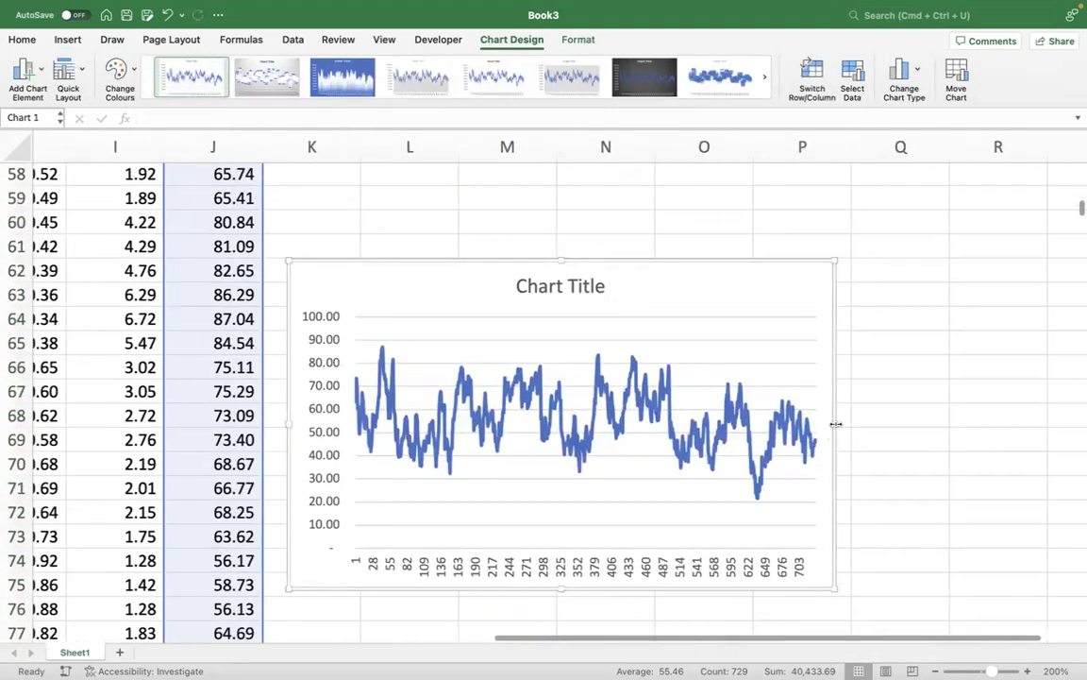
# - Enlarge the chart by dragging its edges wider and taller
pyautogui.moveTo(835, 424); pyautogui.dragTo(1000, 424)
pyautogui.moveTo(643, 258); pyautogui.dragTo(651, 172)
pyautogui.scroll(-5, 661, 472)
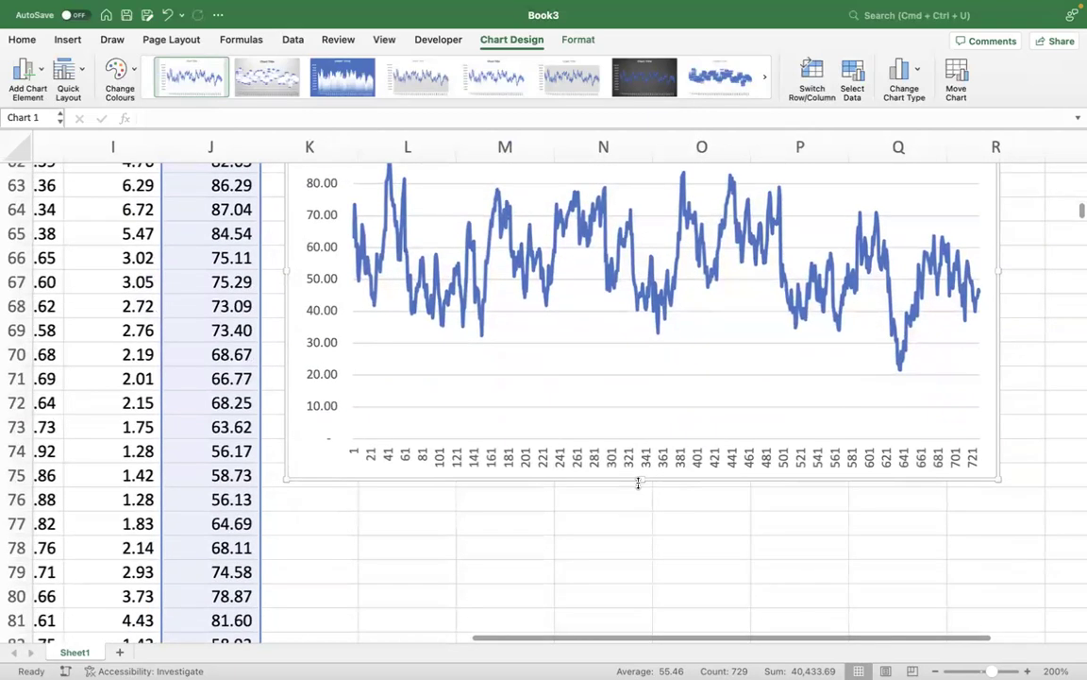
pyautogui.moveTo(638, 482); pyautogui.dragTo(653, 605)
pyautogui.scroll(3, 750, 430)
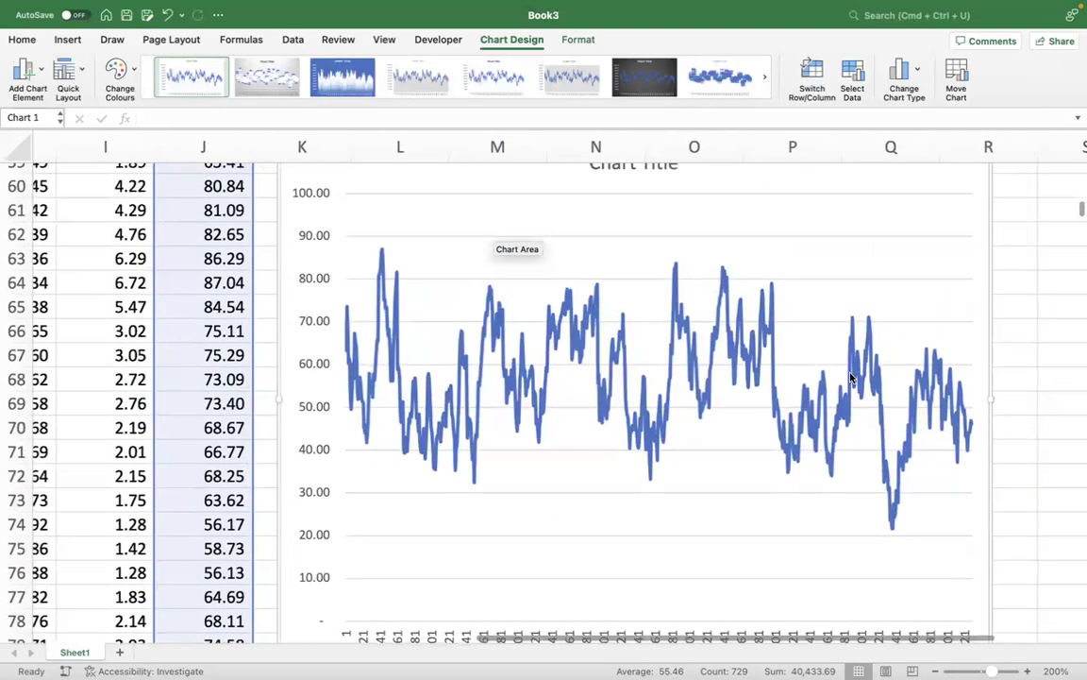
pyautogui.hscroll(4, 1029, 427)
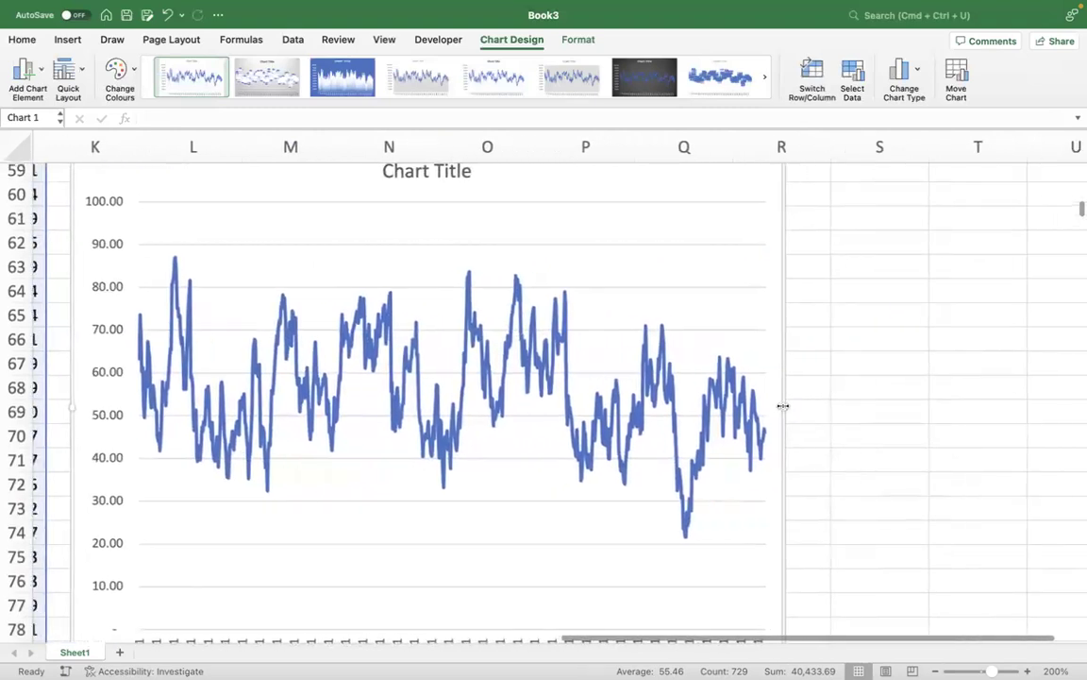
pyautogui.moveTo(782, 407); pyautogui.dragTo(1034, 388)
pyautogui.hscroll(3, 814, 393)
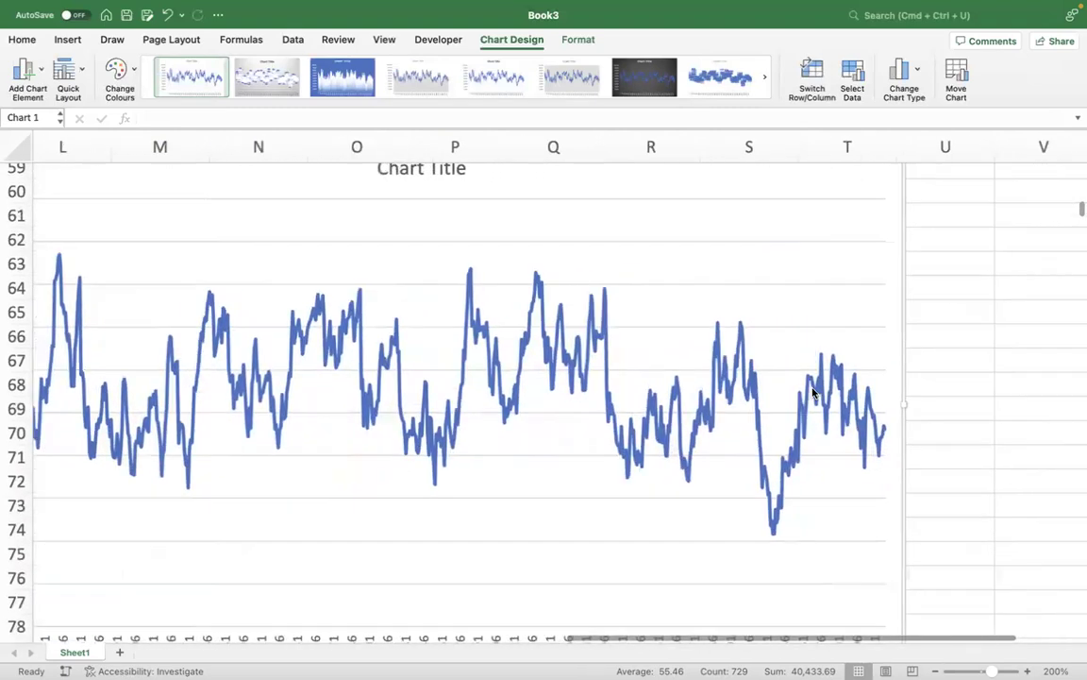
pyautogui.hscroll(-3, 813, 392)
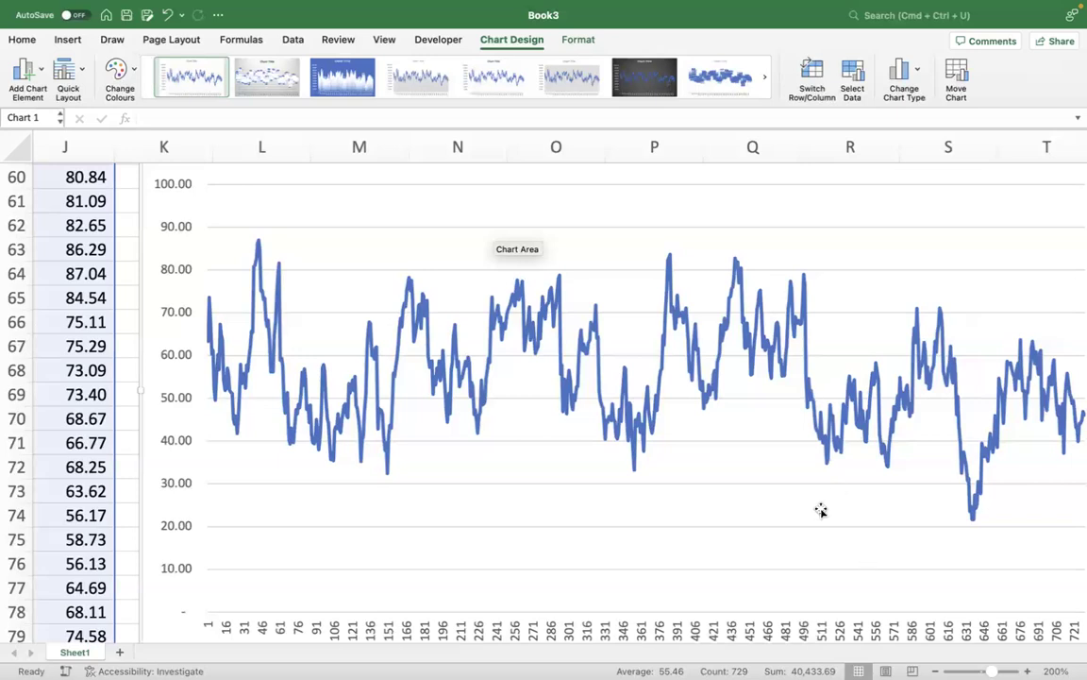
pyautogui.hscroll(3, 530, 416)
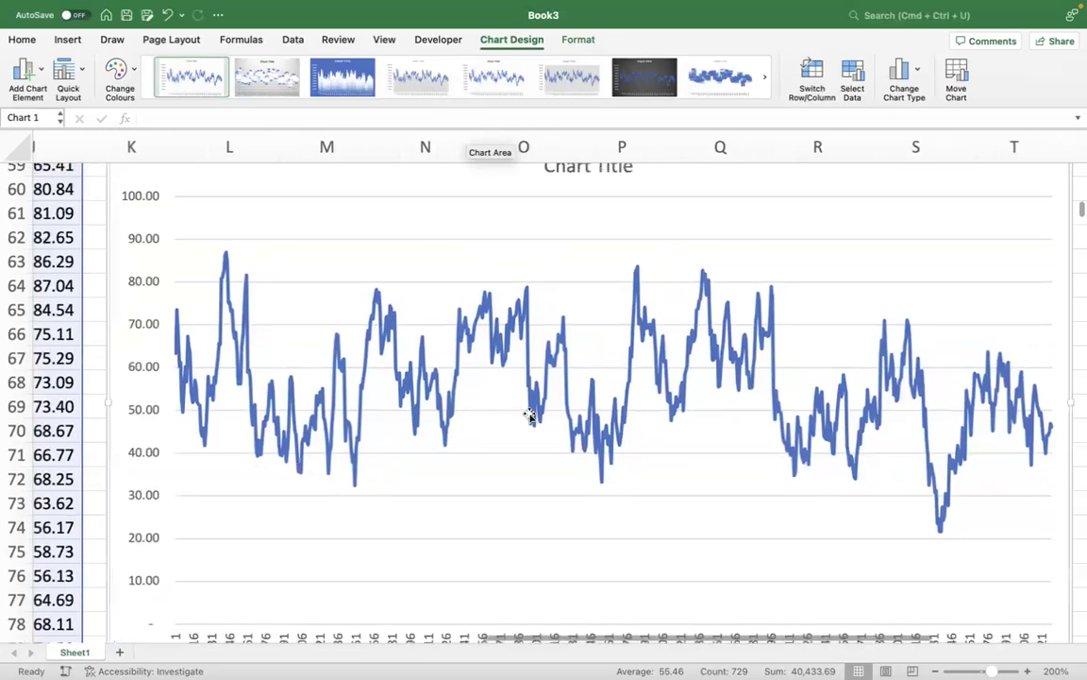
pyautogui.scroll(2, 530, 415)
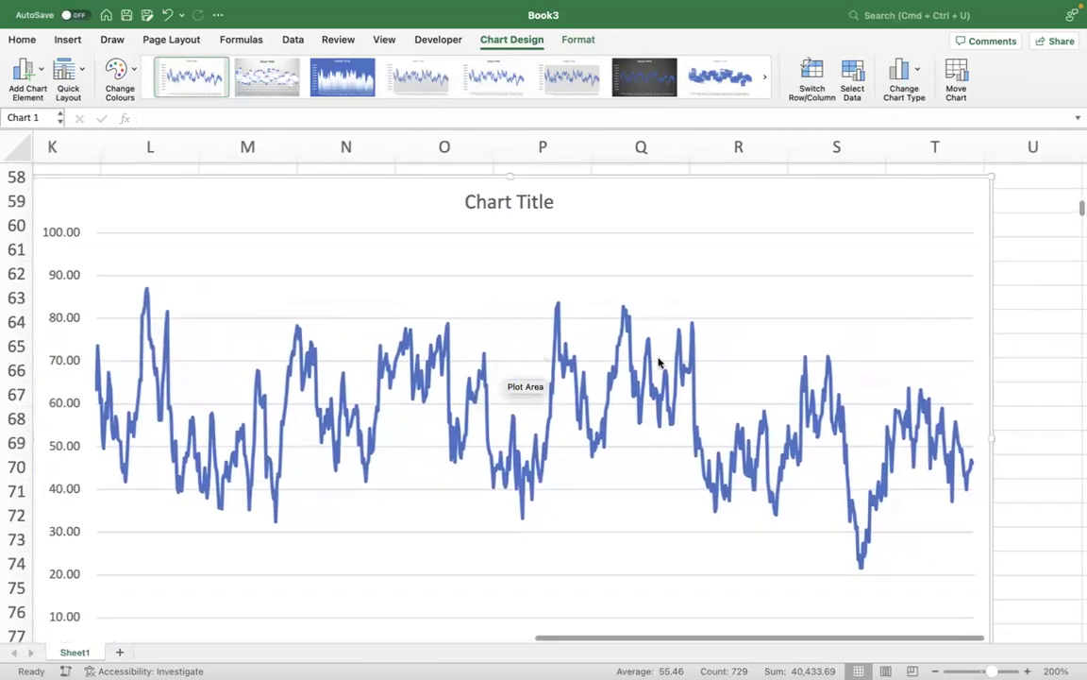
# - Replace the placeholder 'Chart Title' text with 'RSI FOR ITC'
pyautogui.rightClick(659, 362)
pyautogui.click(468, 206)
pyautogui.click(472, 201)
pyautogui.moveTo(465, 202); pyautogui.dragTo(568, 208)
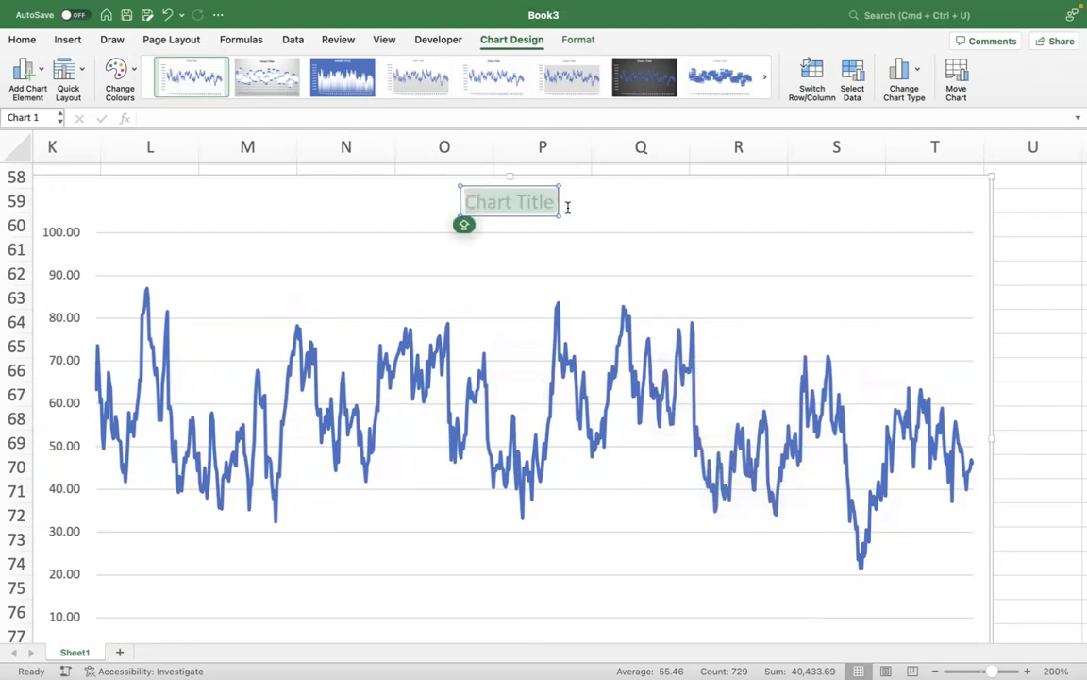
pyautogui.write('arsi')
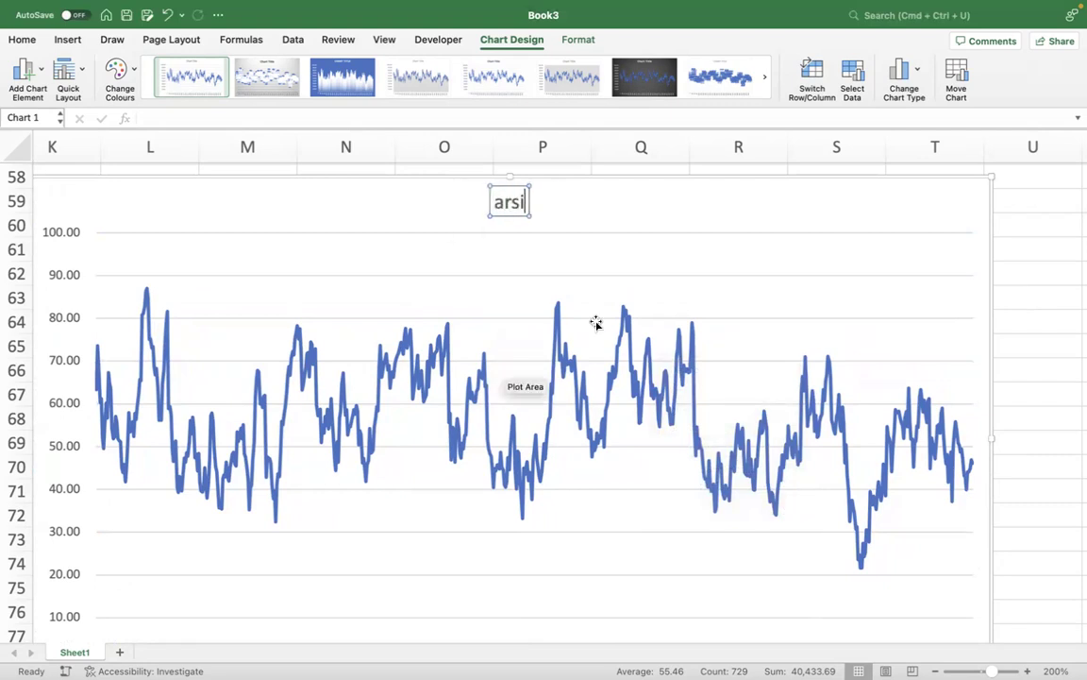
pyautogui.press('BackSpace')
pyautogui.press('BackSpace')
pyautogui.press('BackSpace')
pyautogui.press('BackSpace')
pyautogui.write('RSI ')
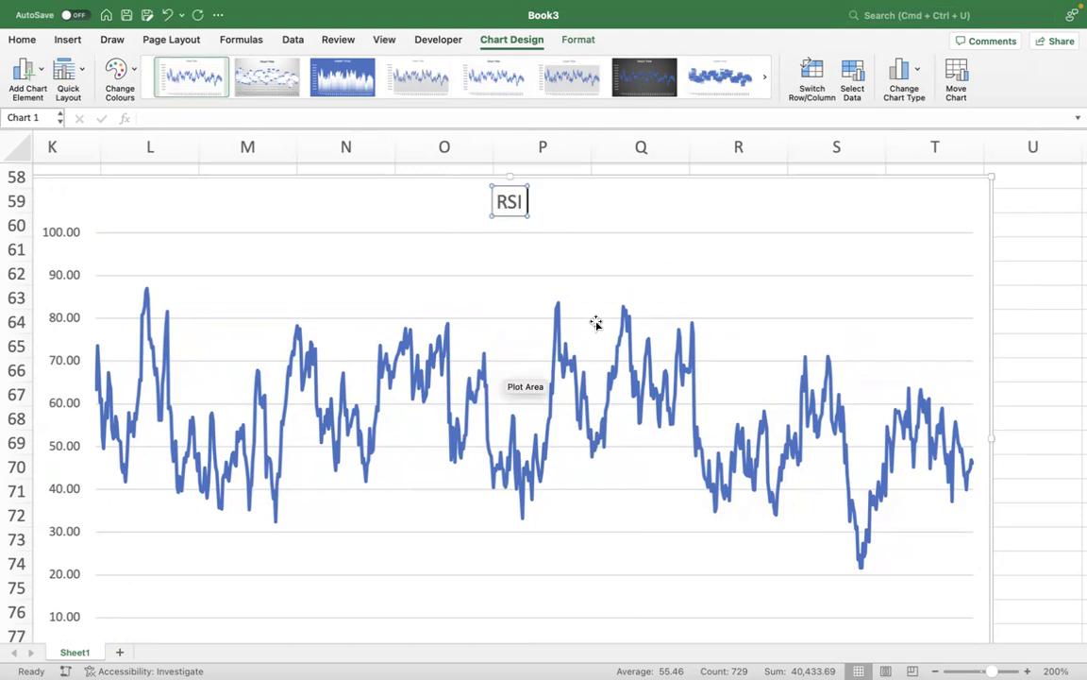
pyautogui.write('FOR ITC')
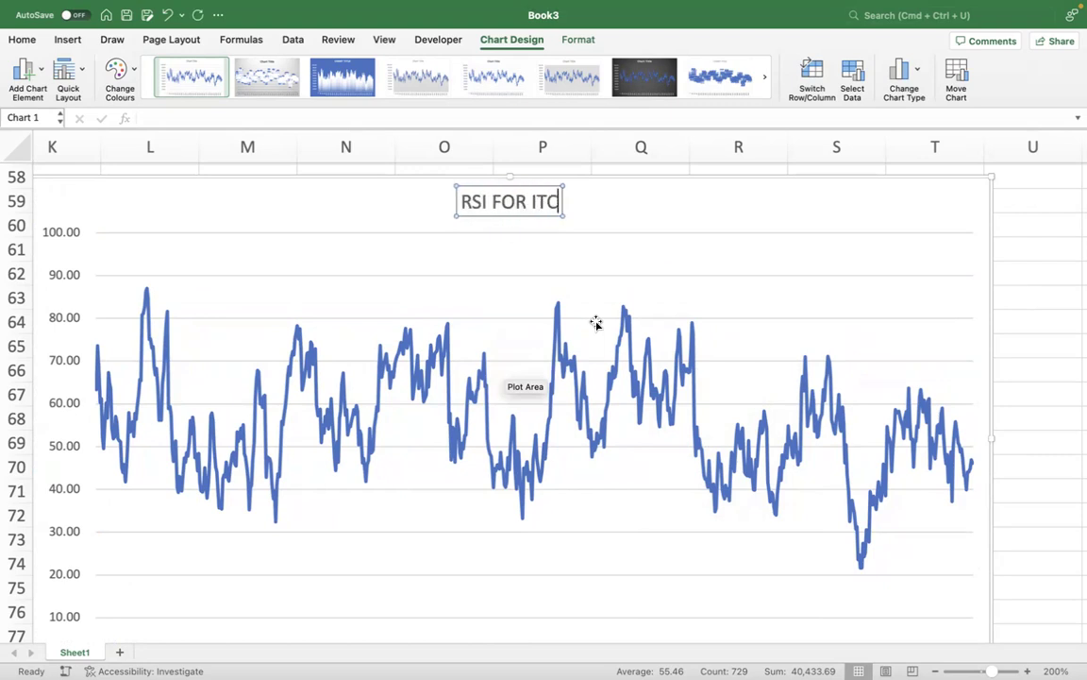
pyautogui.press('capslock')
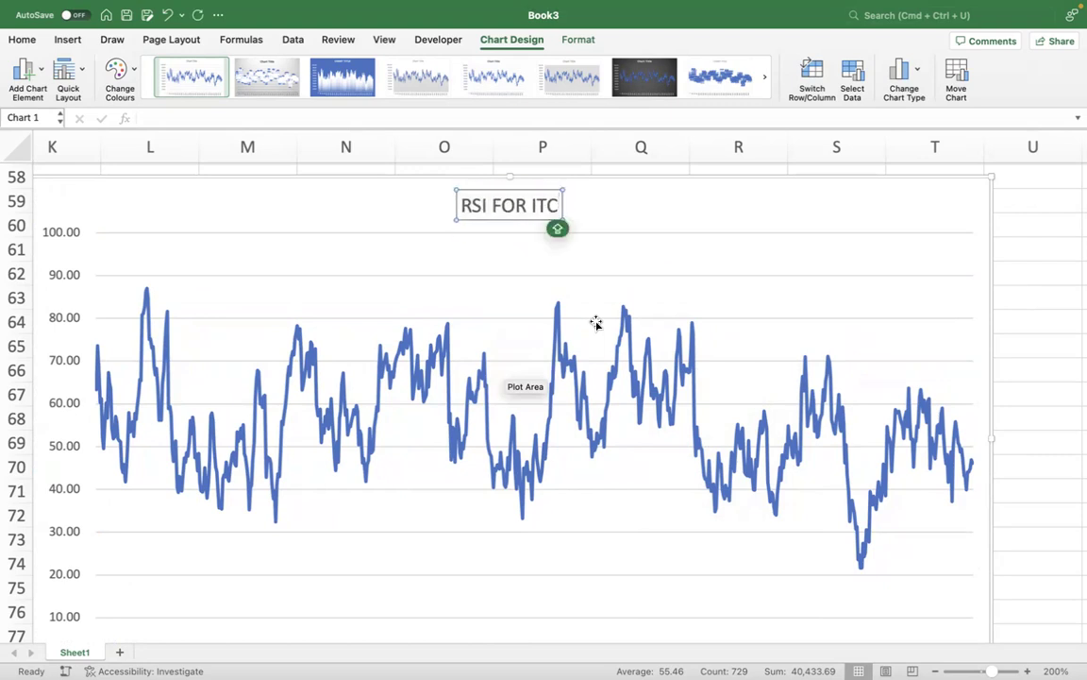
pyautogui.moveTo(462, 206); pyautogui.dragTo(564, 205)
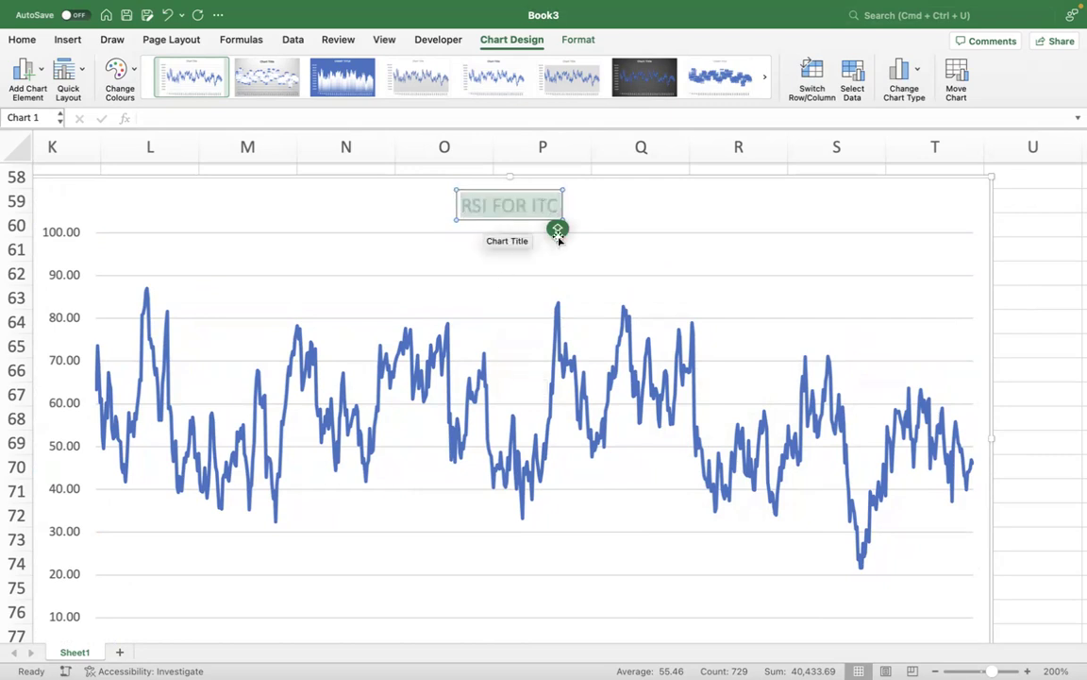
# - Deselect the chart and return to the top-left of the sheet showing the E7:J7 headings
pyautogui.click(1043, 378)
pyautogui.scroll(-5, 534, 369)
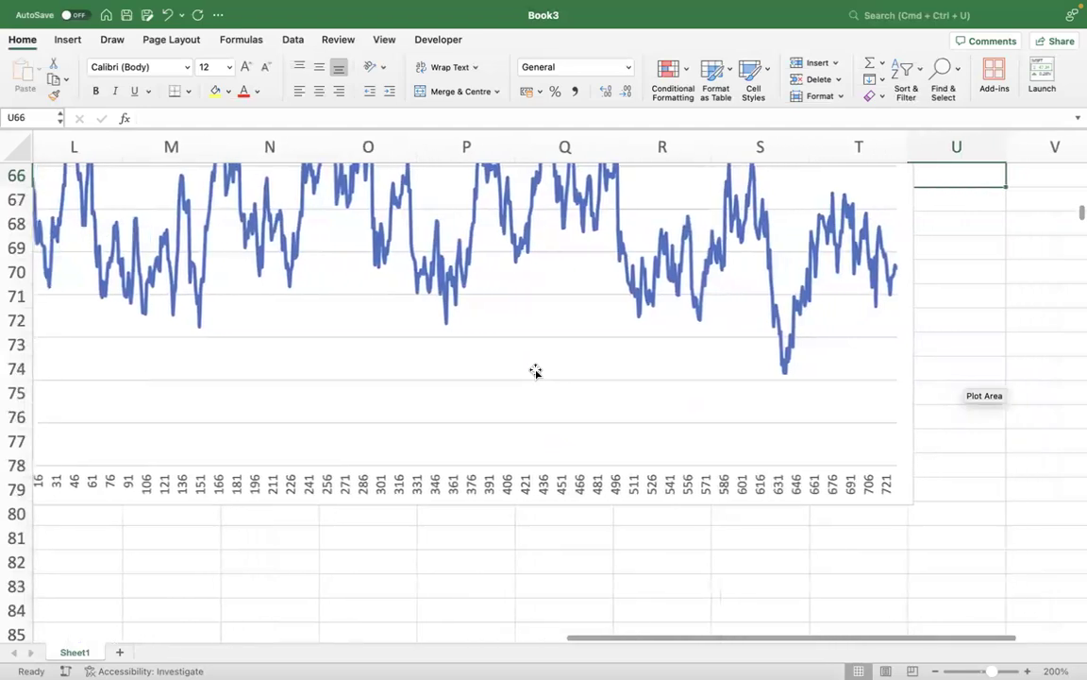
pyautogui.scroll(10, 534, 371)
pyautogui.hscroll(-5, 534, 371)
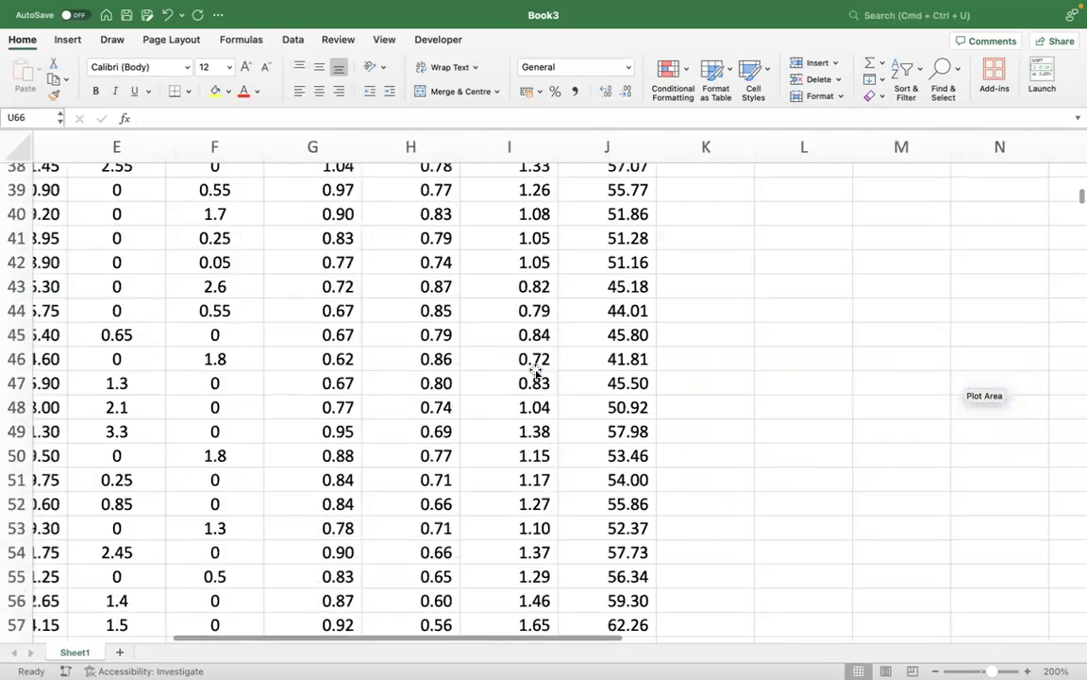
pyautogui.hscroll(-3, 535, 371)
pyautogui.scroll(12, 534, 371)
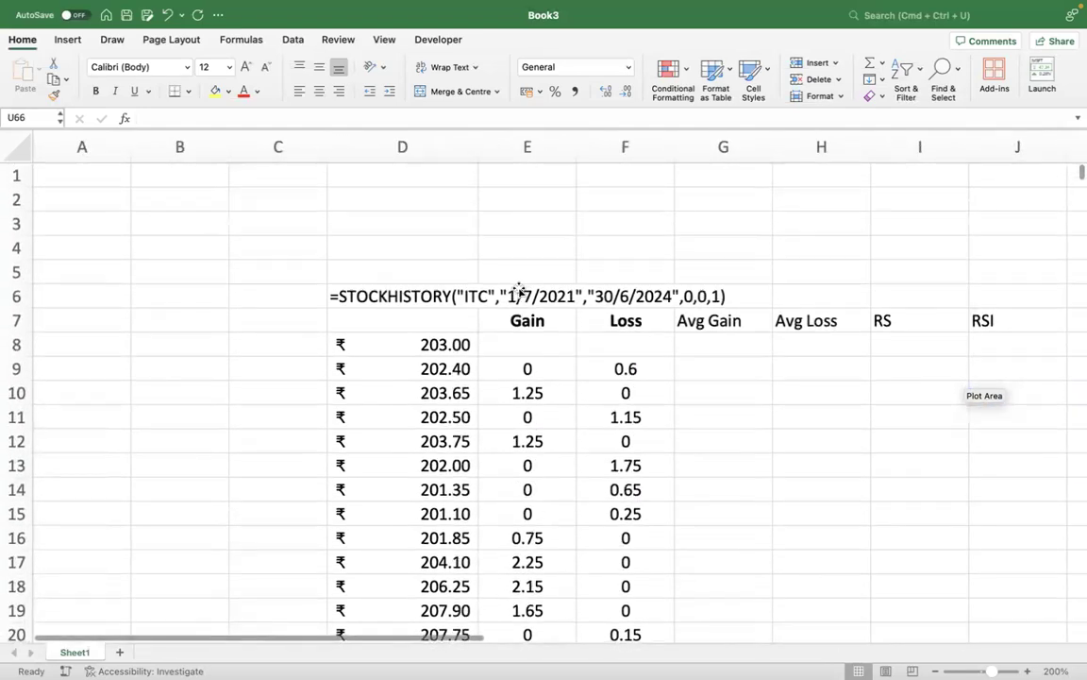
pyautogui.scroll(-1, 525, 403)
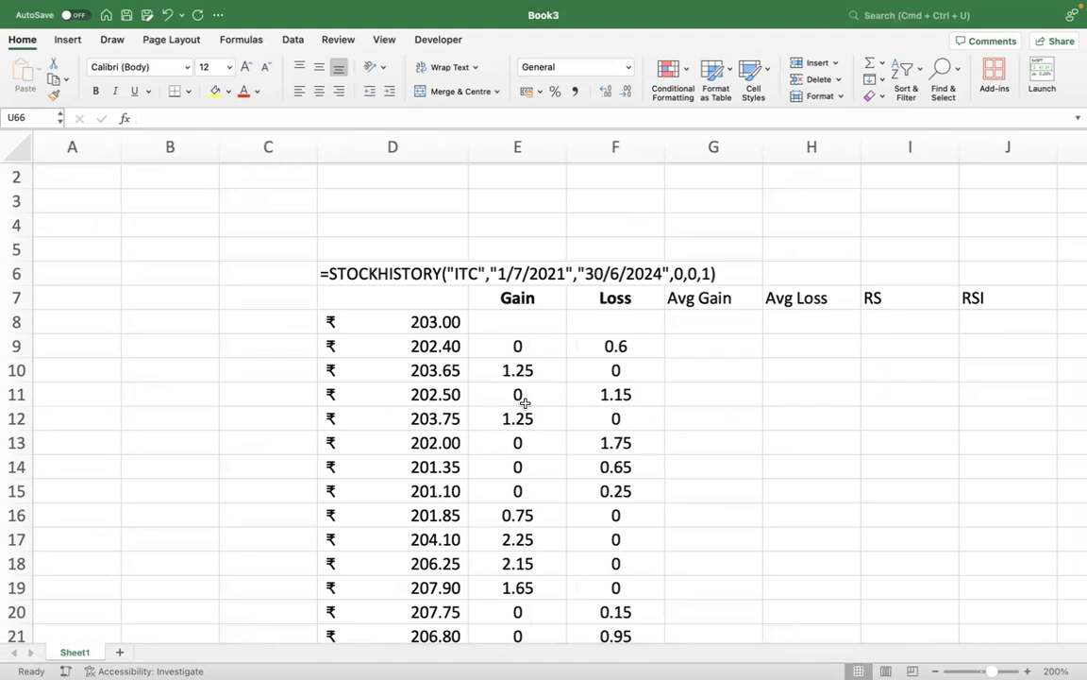
pyautogui.click(406, 331)
pyautogui.press('Right')
pyautogui.click(406, 335)
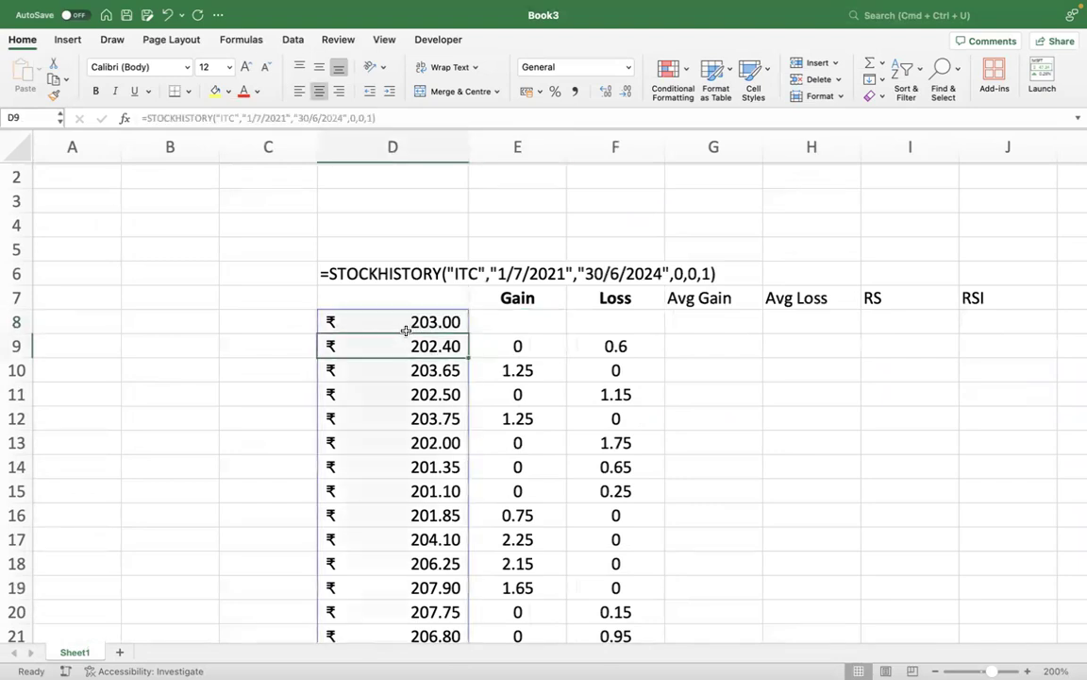
pyautogui.press('super+shift+Down')
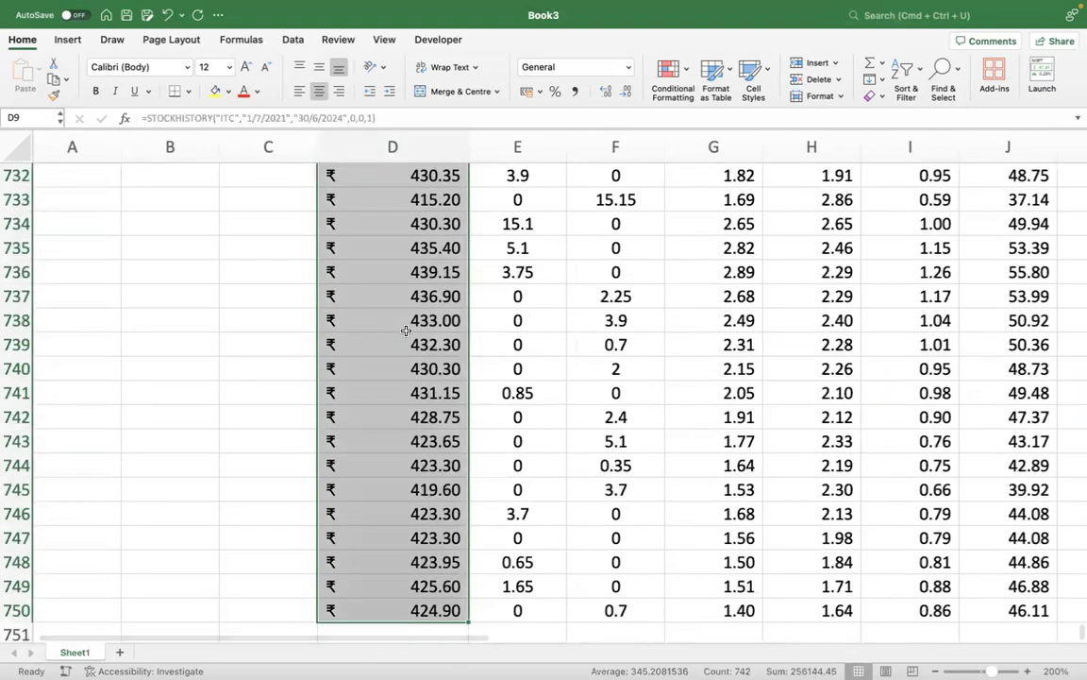
pyautogui.press('super+Up')
pyautogui.press('Up')
pyautogui.press('Right')
pyautogui.press('Right')
pyautogui.press('Right')
pyautogui.press('Right')
pyautogui.press('Right')
pyautogui.press('Right')
pyautogui.press('Right')
pyautogui.press('Right')
pyautogui.press('Right')
pyautogui.press('Right')
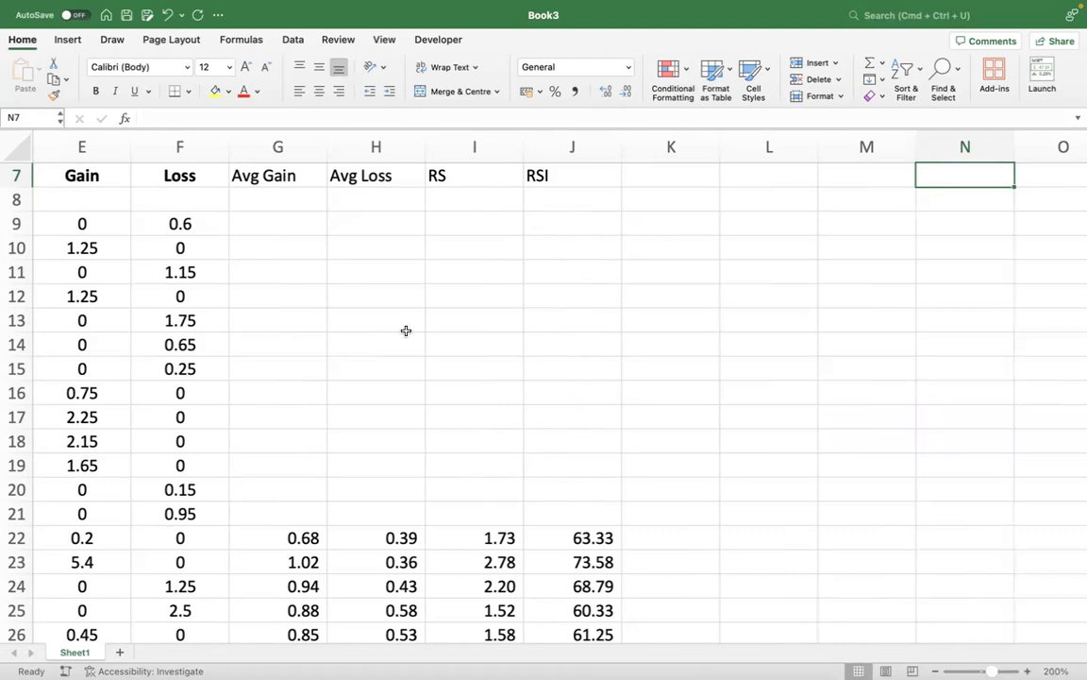
pyautogui.scroll(-10, 406, 331)
pyautogui.scroll(8, 529, 406)
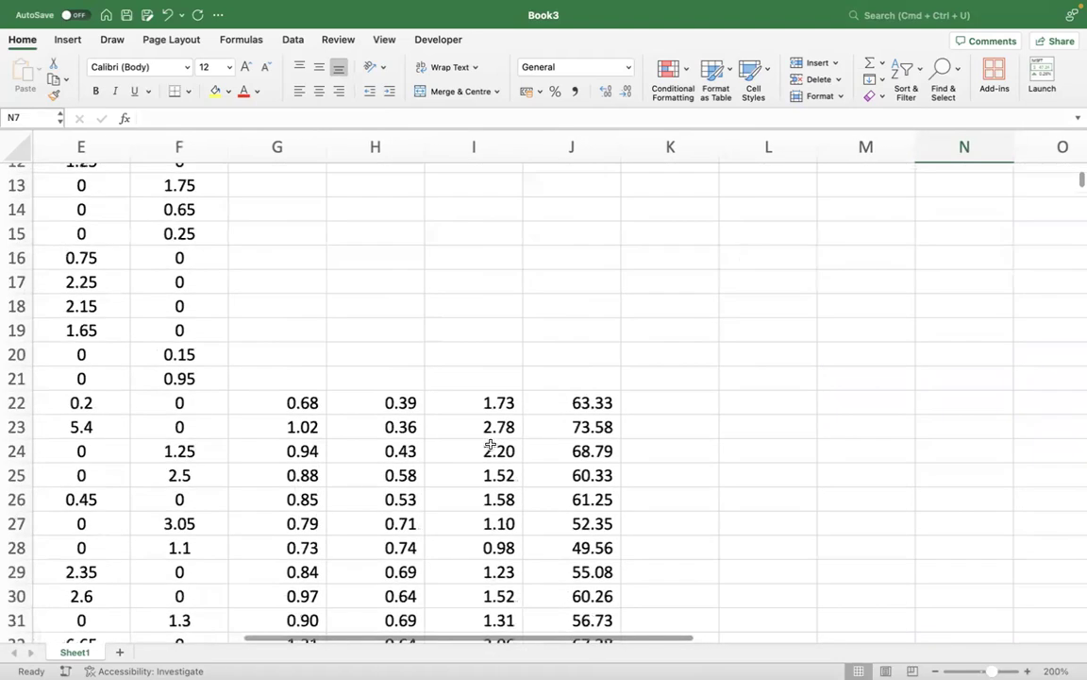
pyautogui.scroll(4, 815, 341)
pyautogui.scroll(1, 817, 343)
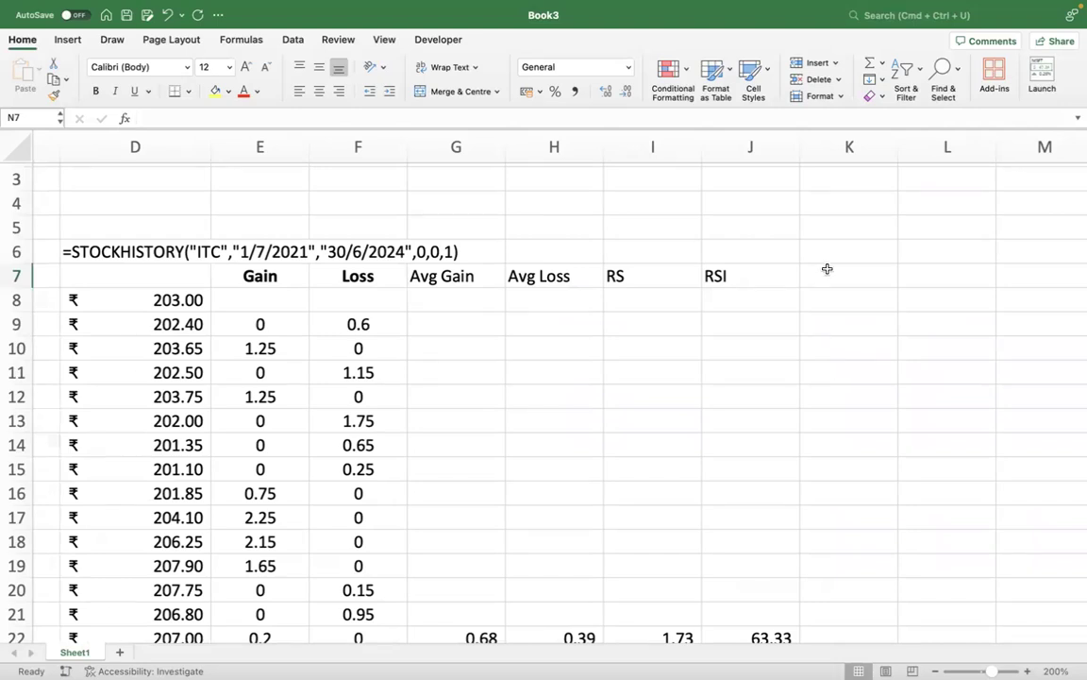
# - Switch from Excel to the desktop space with the weather, stocks and clock widgets
pyautogui.press('F11')
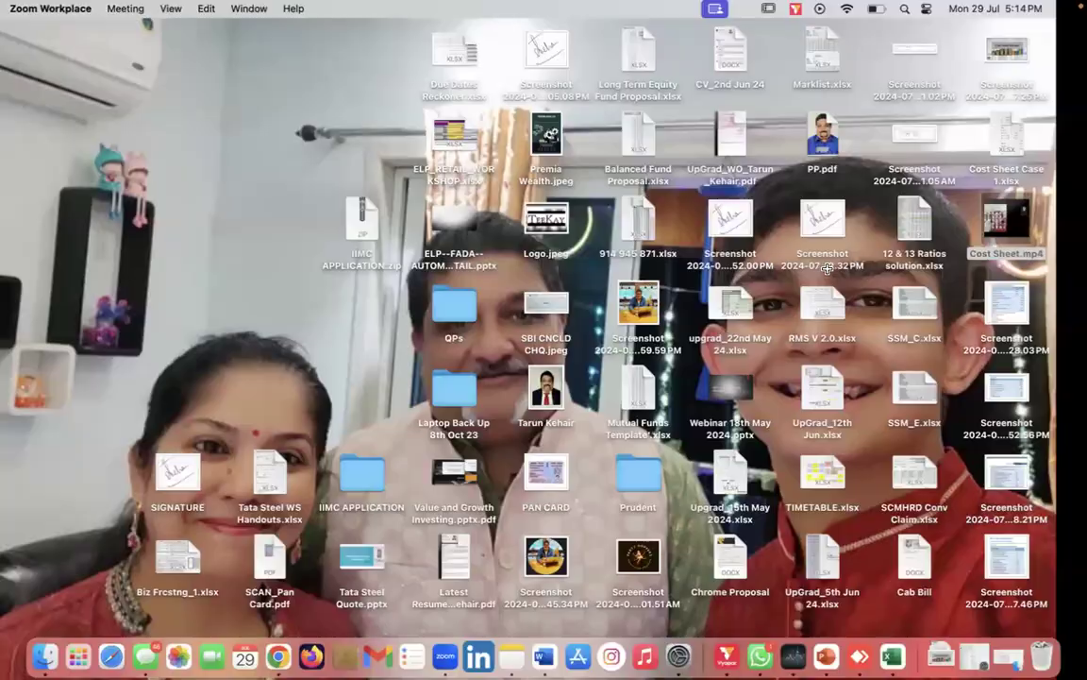
pyautogui.press('F11')
pyautogui.hotkey('ctrl', 'Right')
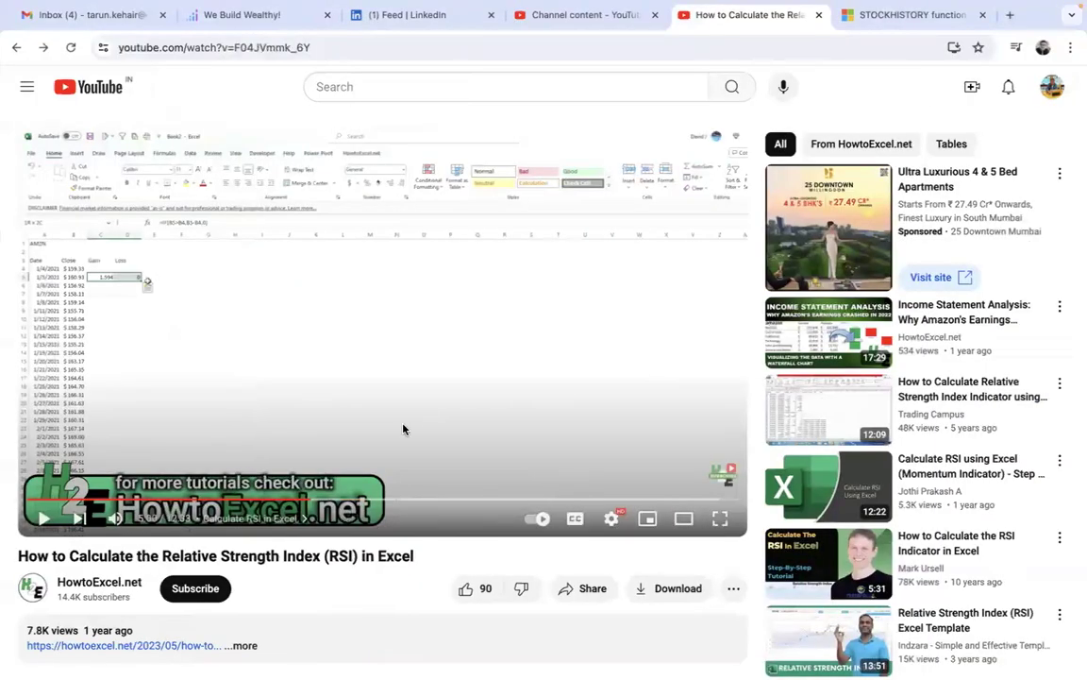
pyautogui.hotkey('ctrl', 'Left')
pyautogui.hotkey('ctrl', 'Left')
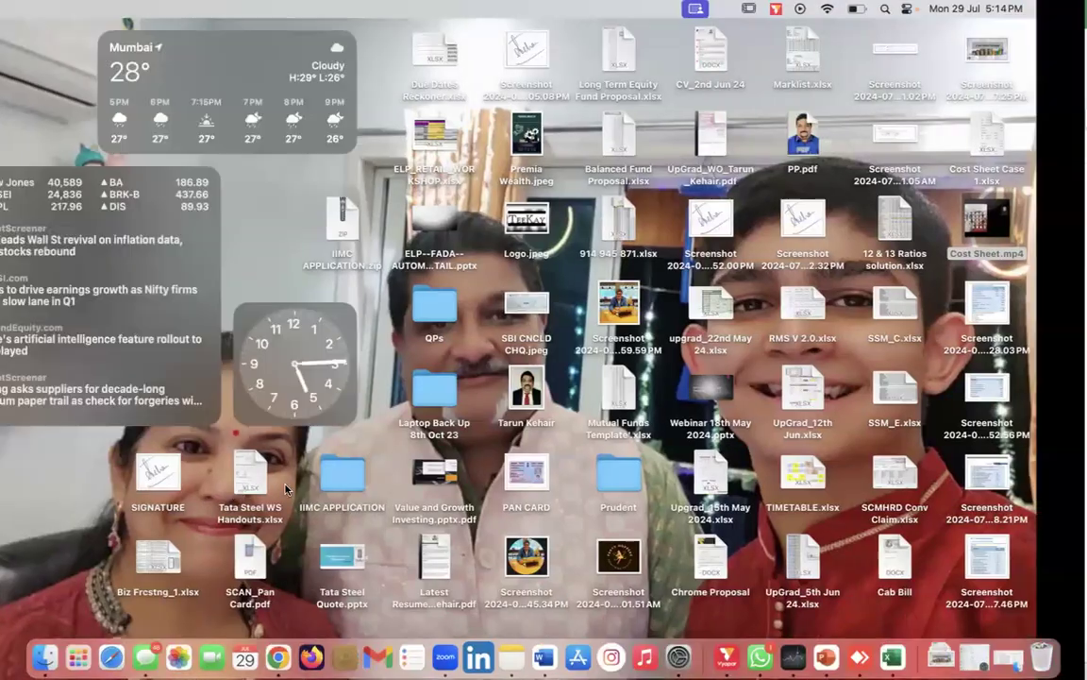